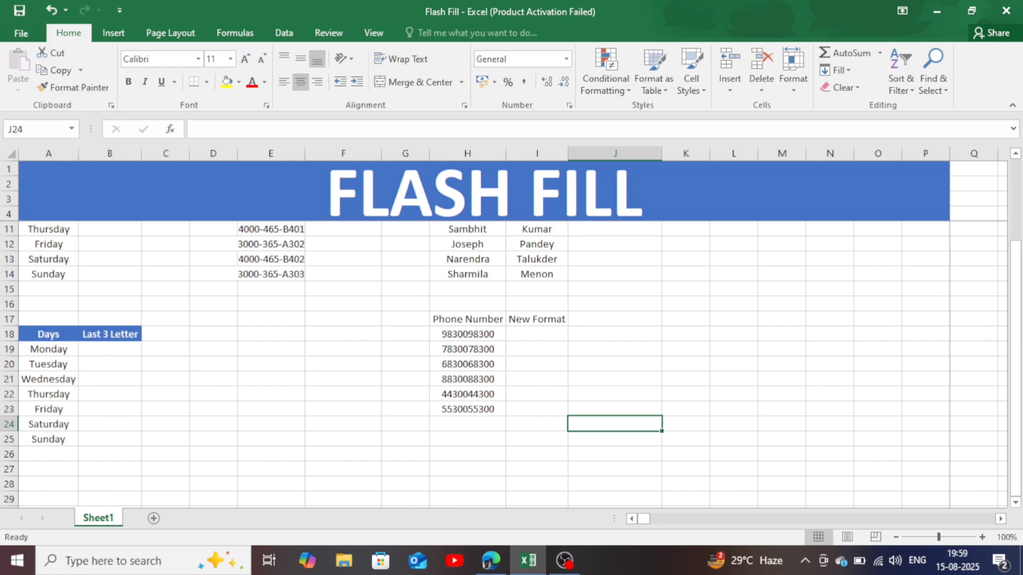
- Enter Mo in B8 as the First 2 Letter example and Flash Fill the column down to B14
scroll(512, 362, "up", 2)
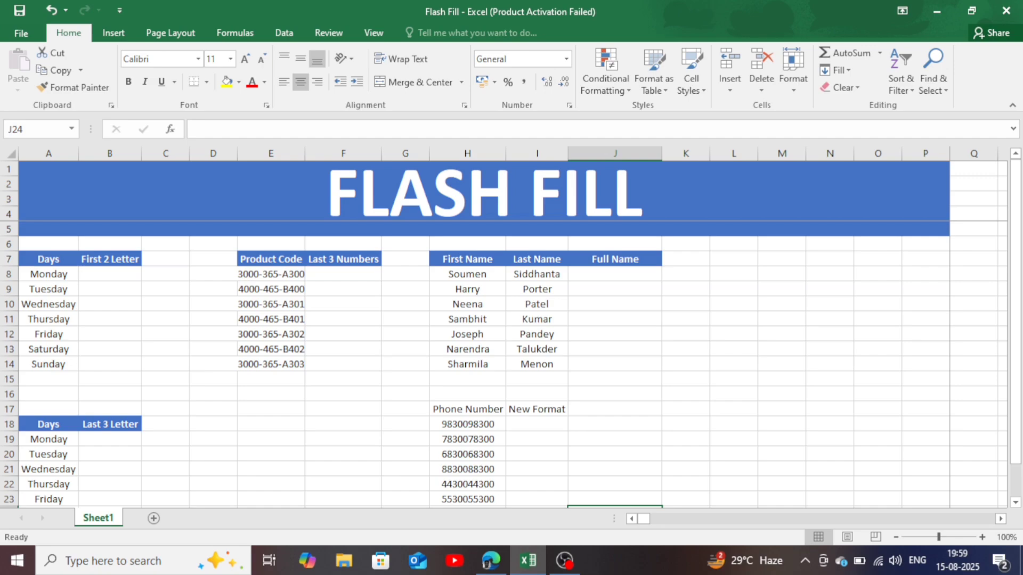
double_click(110, 274)
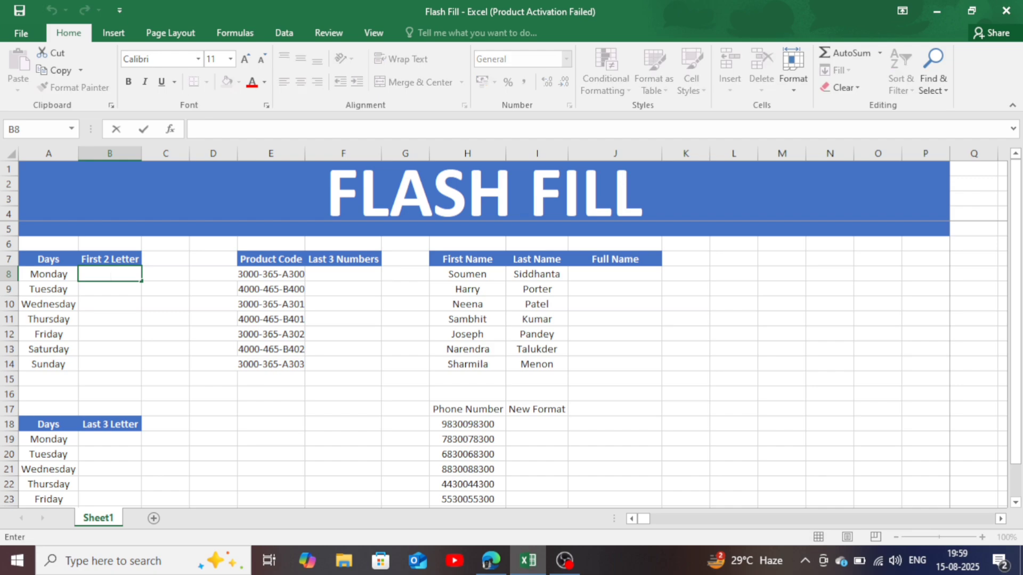
type("Mo")
key("Return")
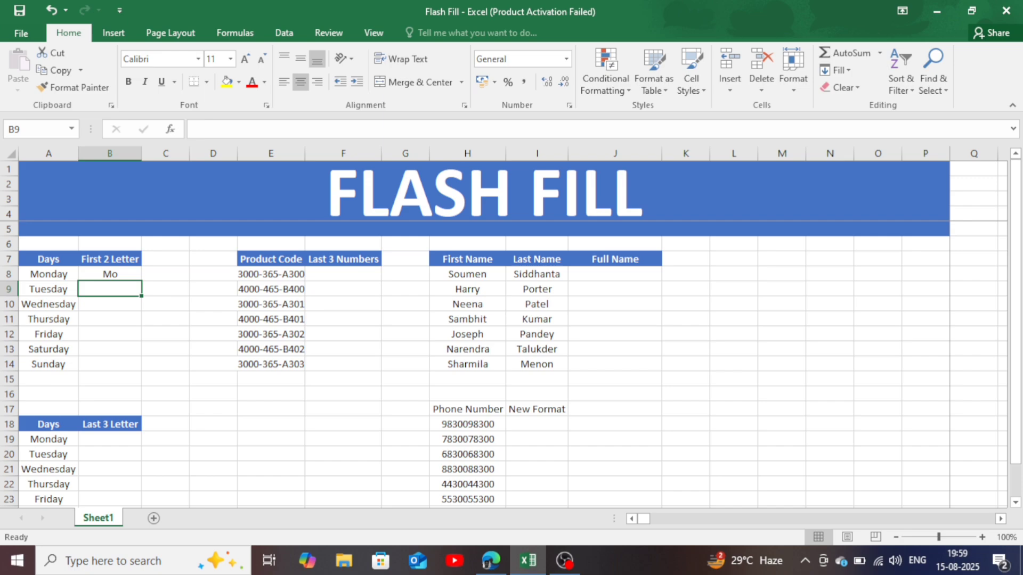
key("ctrl+e")
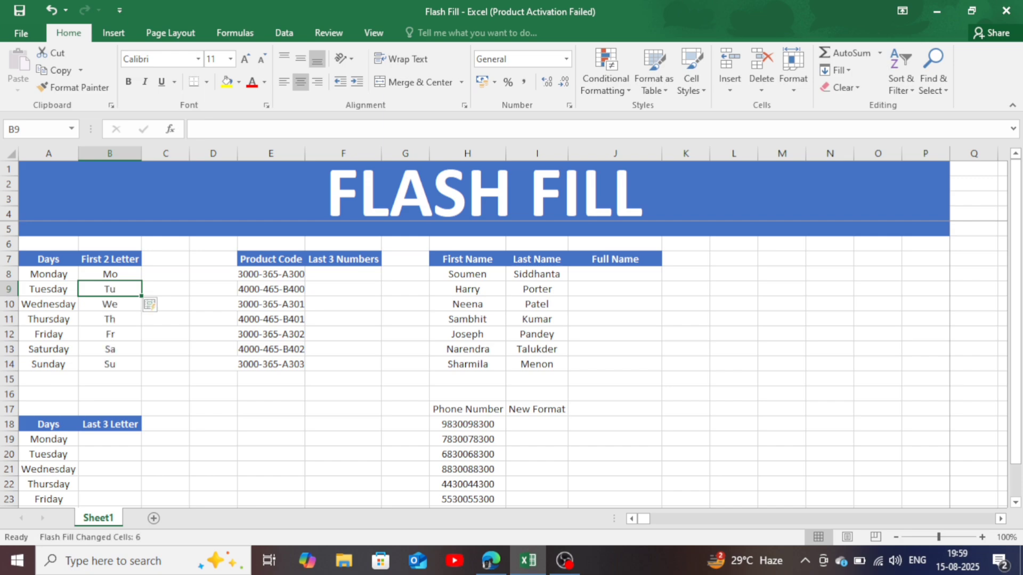
left_click(271, 410)
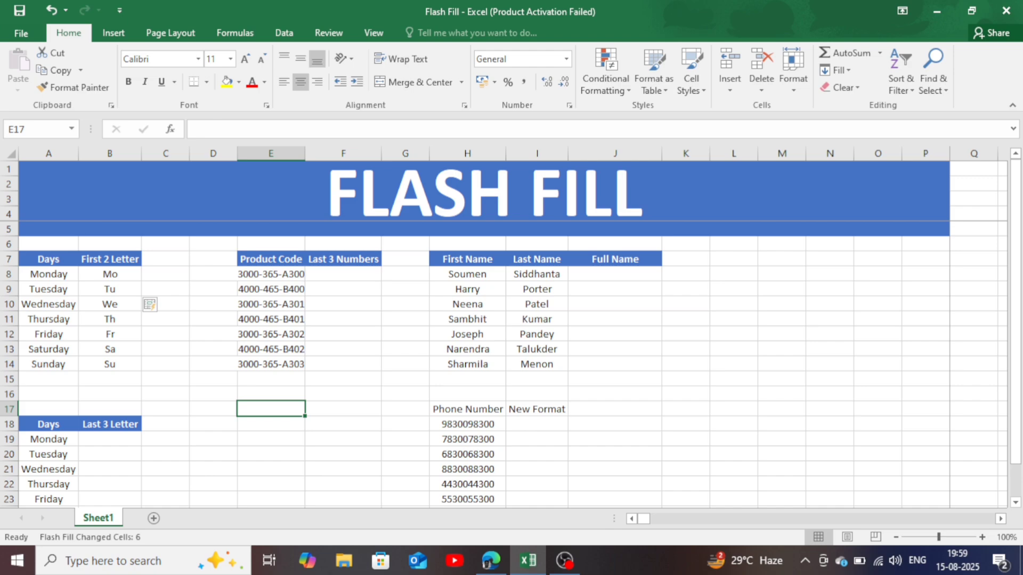
- Enter 300 in F8 as the Last 3 Numbers example and Flash Fill the column down to F14
left_click(343, 274)
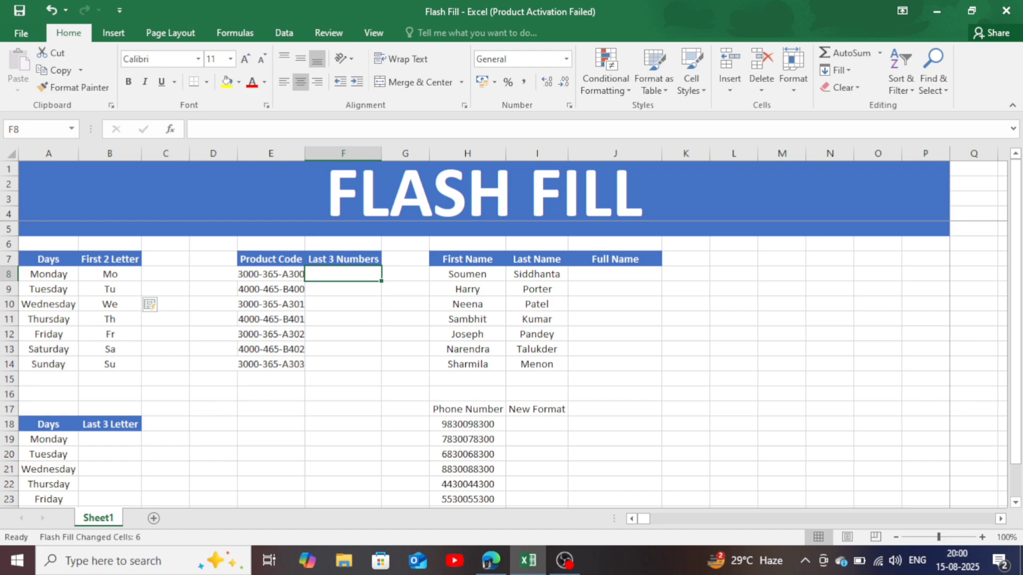
type("300")
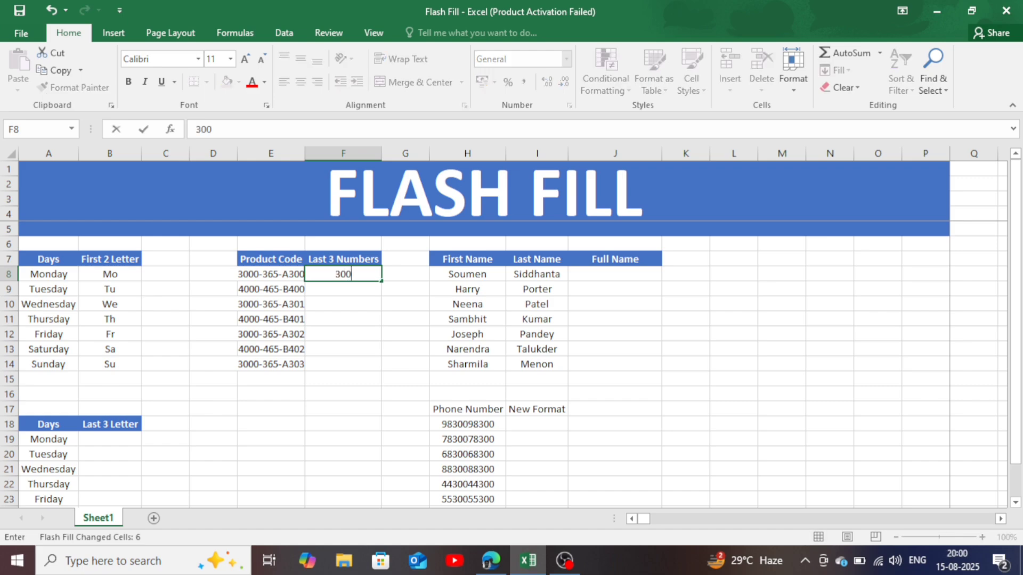
key("Return")
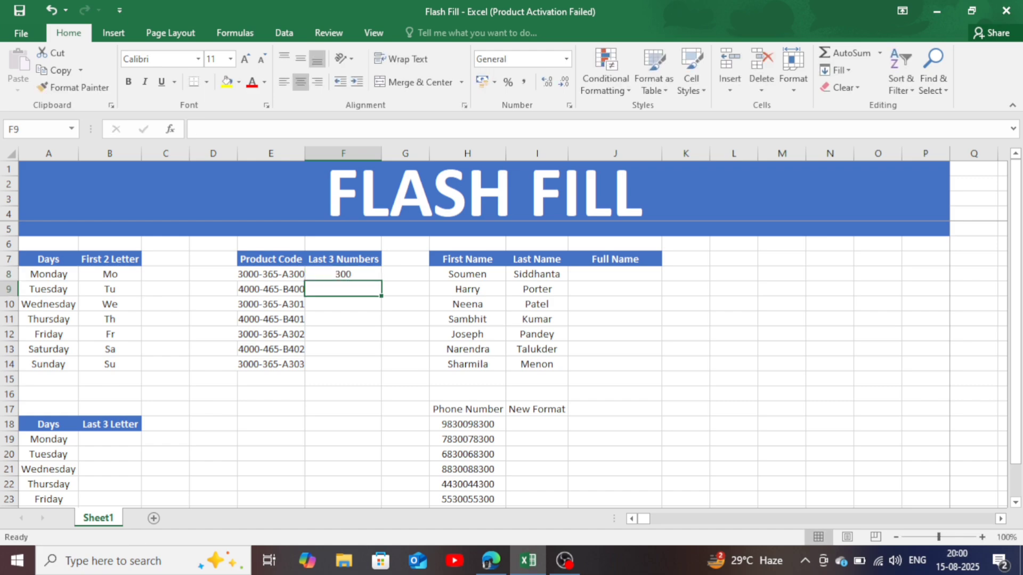
key("ctrl+e")
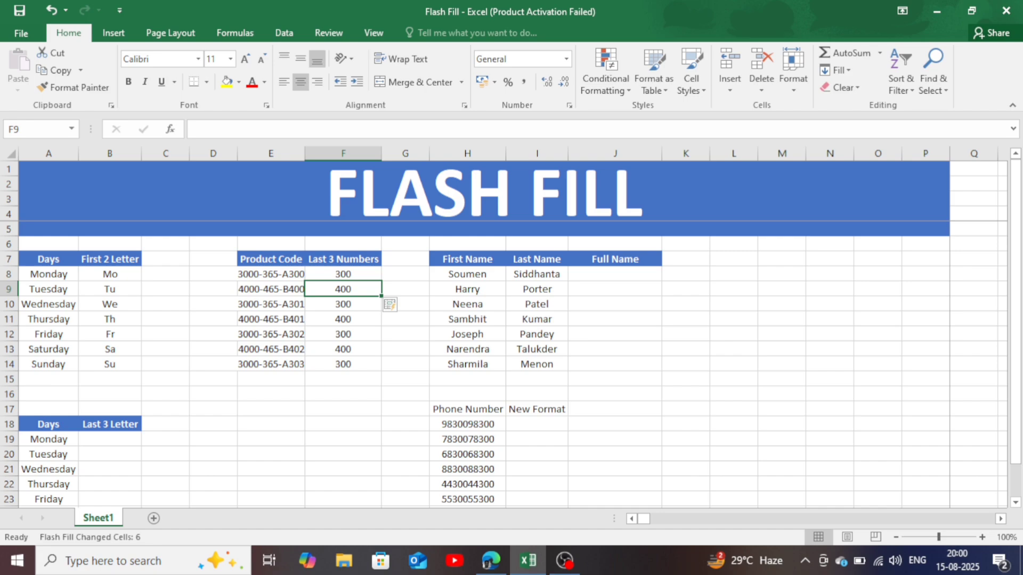
left_click(343, 379)
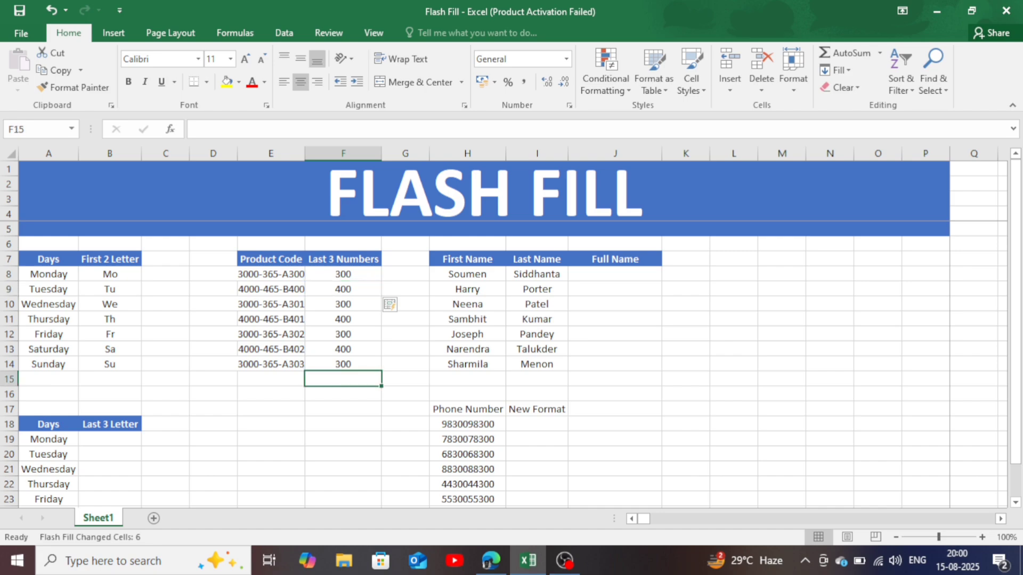
- Correct the Last 3 Numbers value for product code 3000-365-A301 in F10 to 301
key("Up")
key("Up")
key("Up")
key("Up")
key("Up")
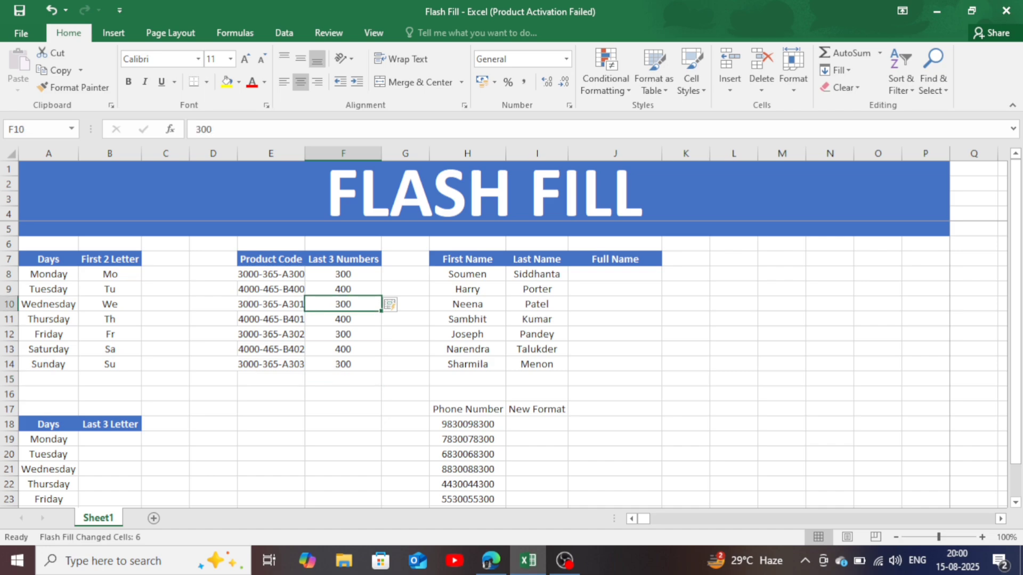
type("3")
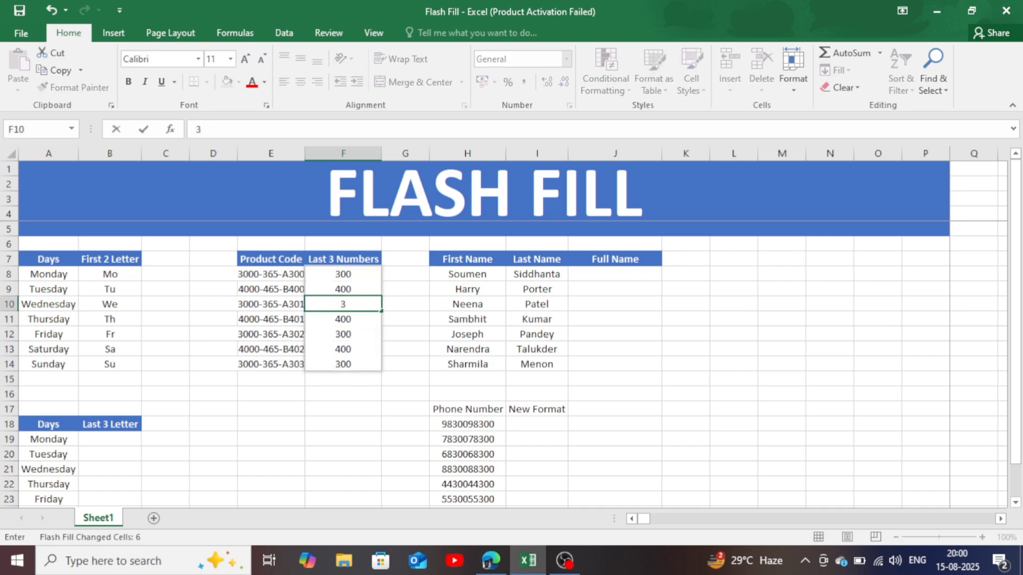
type("01")
left_click(344, 454)
- Clear the Last 3 Numbers cells F11:F14 and regenerate them with Flash Fill
left_click_drag(343, 319, 344, 364)
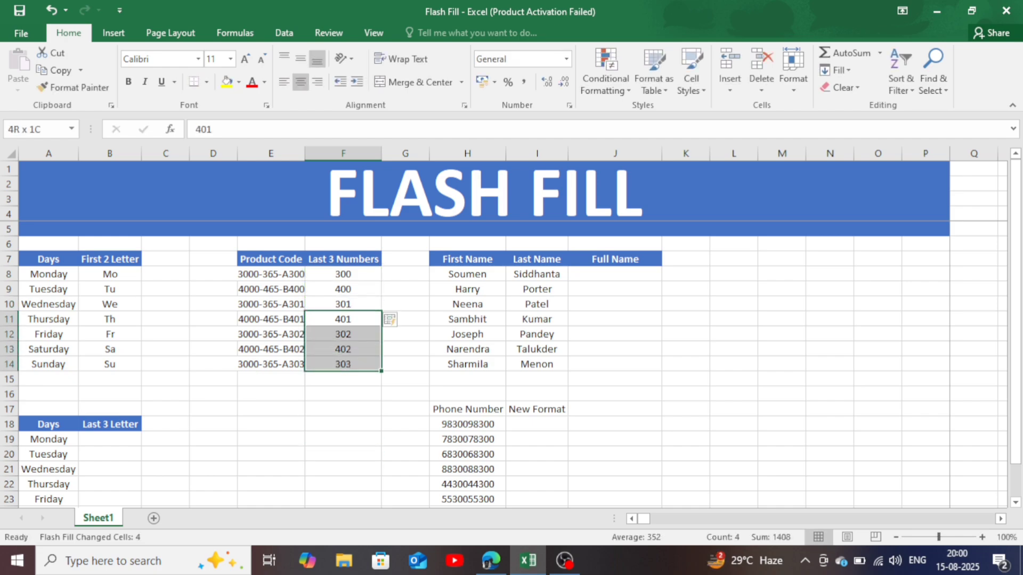
key("Delete")
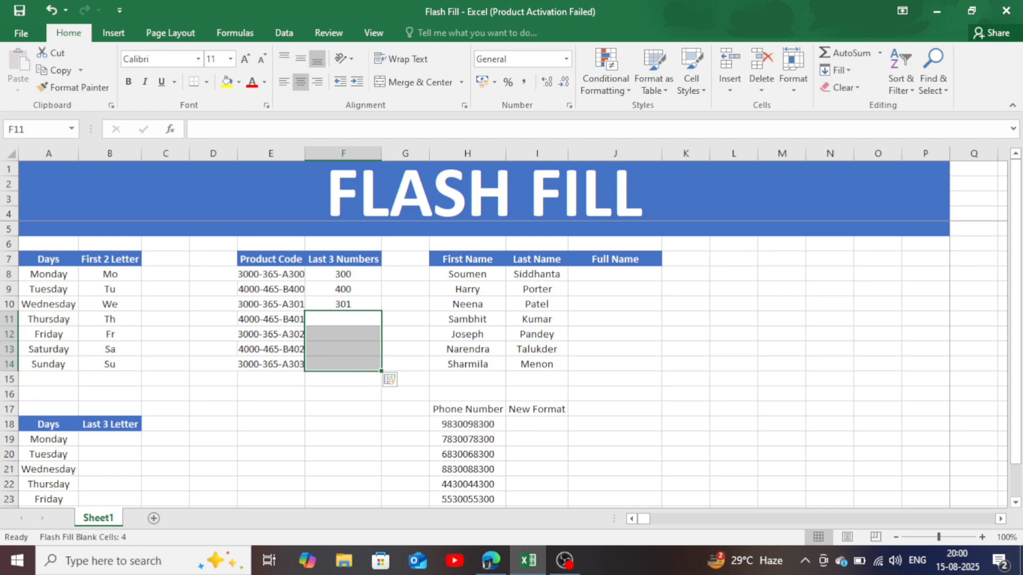
left_click(830, 394)
left_click(343, 319)
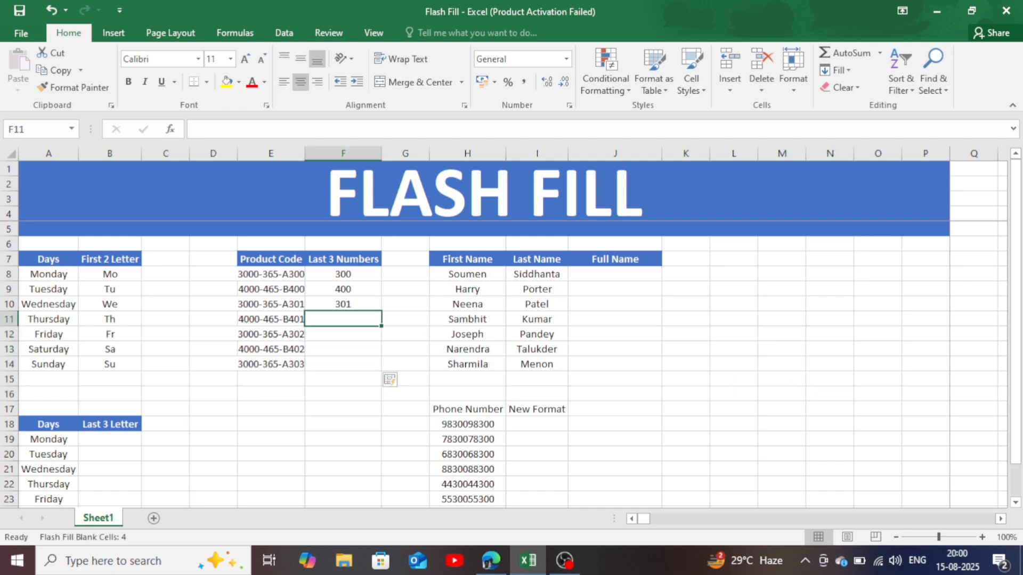
key("ctrl+e")
left_click(343, 424)
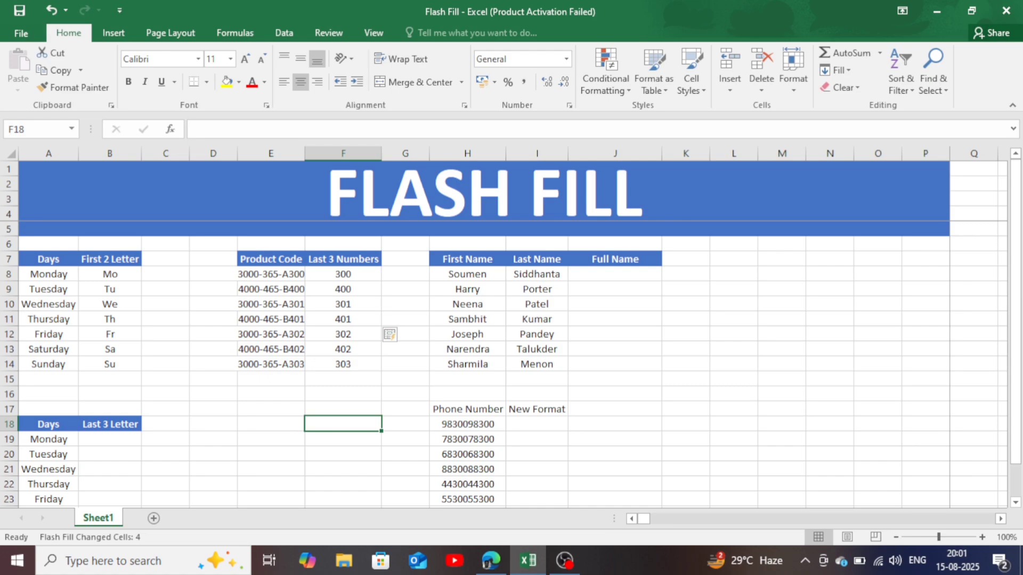
- Enter the first person's full name in J8 with a space between first and last name, and Flash Fill the column down to J14
left_click(614, 275)
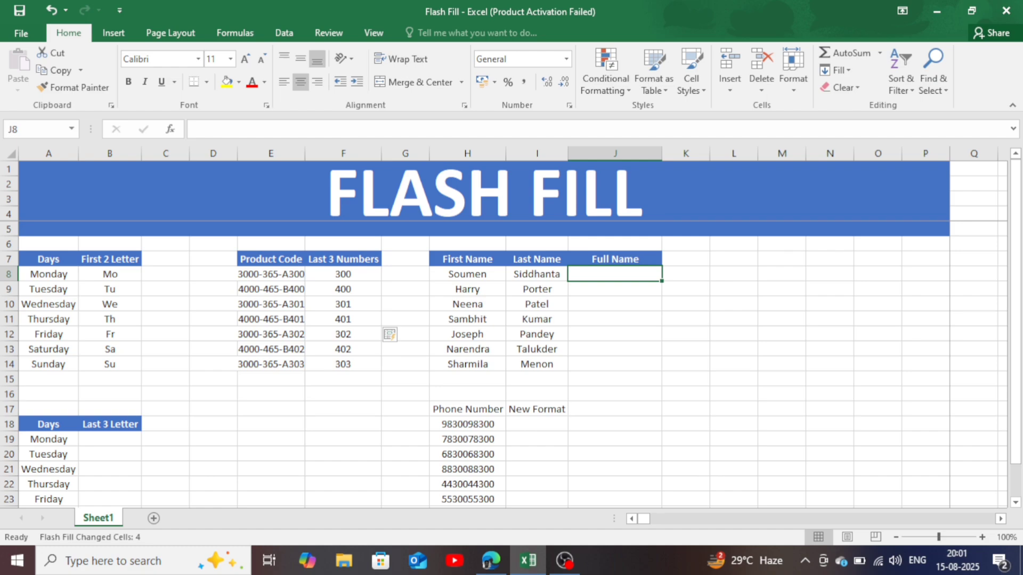
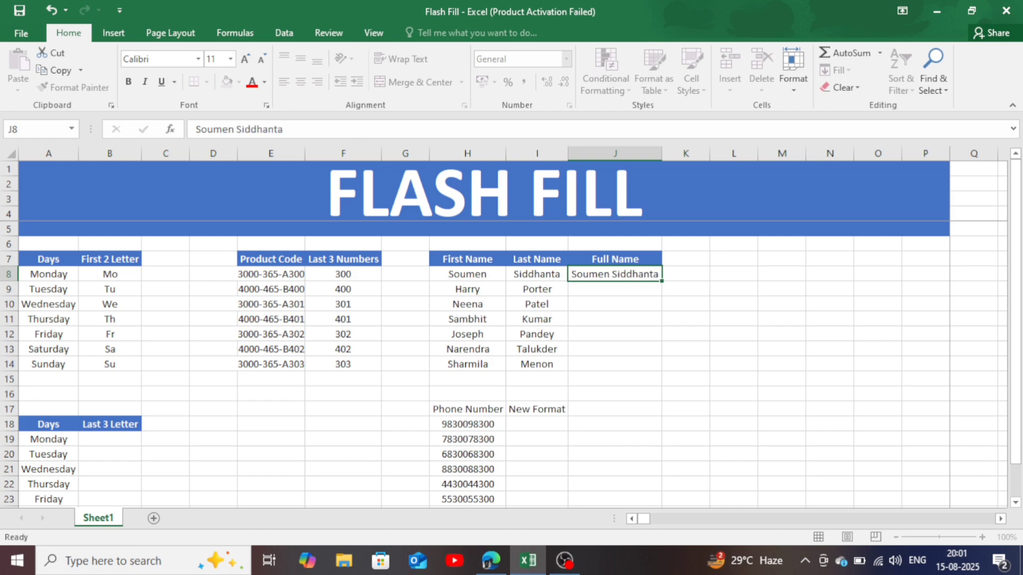
key("Return")
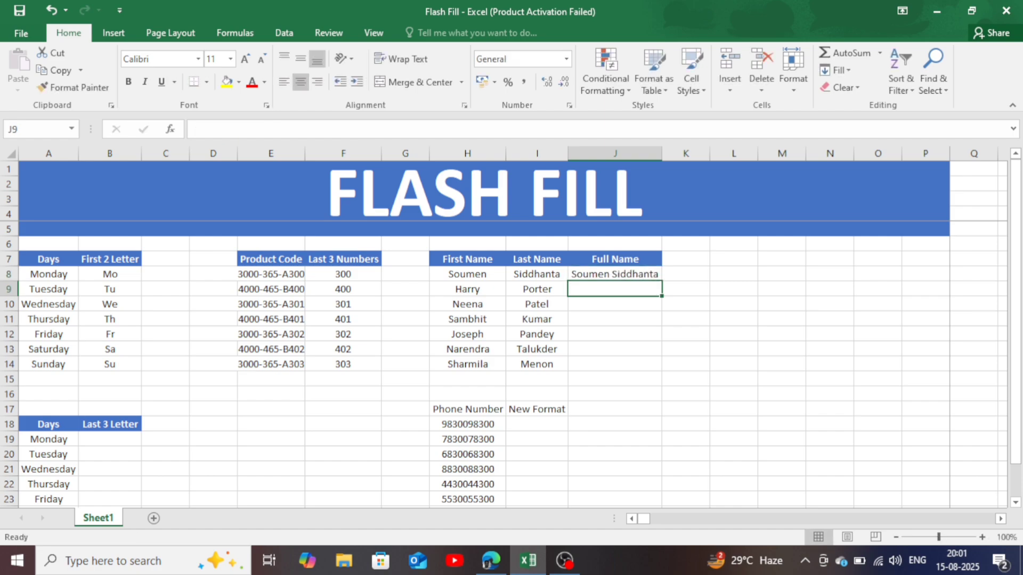
key("ctrl+e")
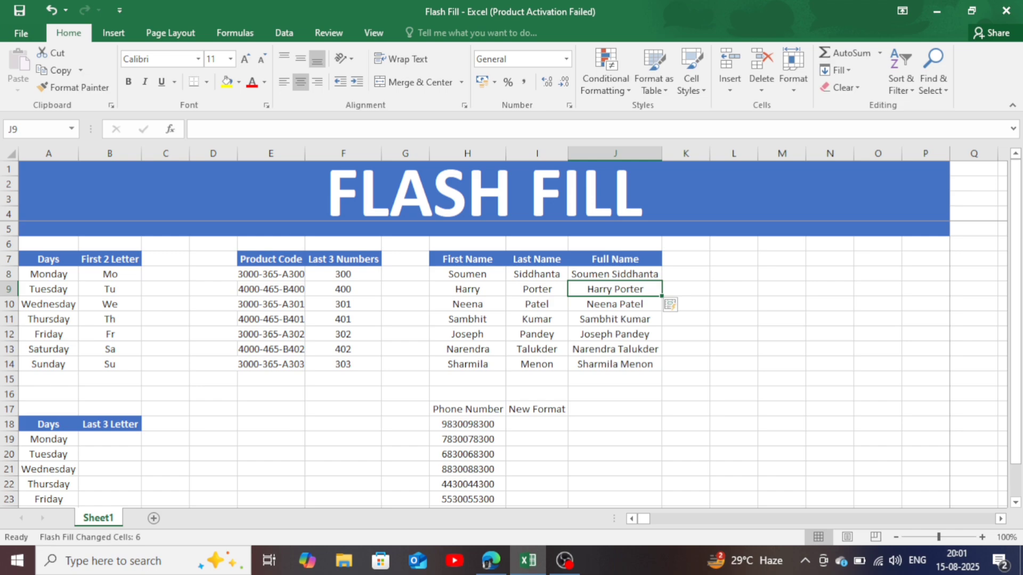
left_click(615, 380)
- Clear all the Full Name entries in J8:J14
left_click_drag(615, 274, 614, 365)
key("Delete")
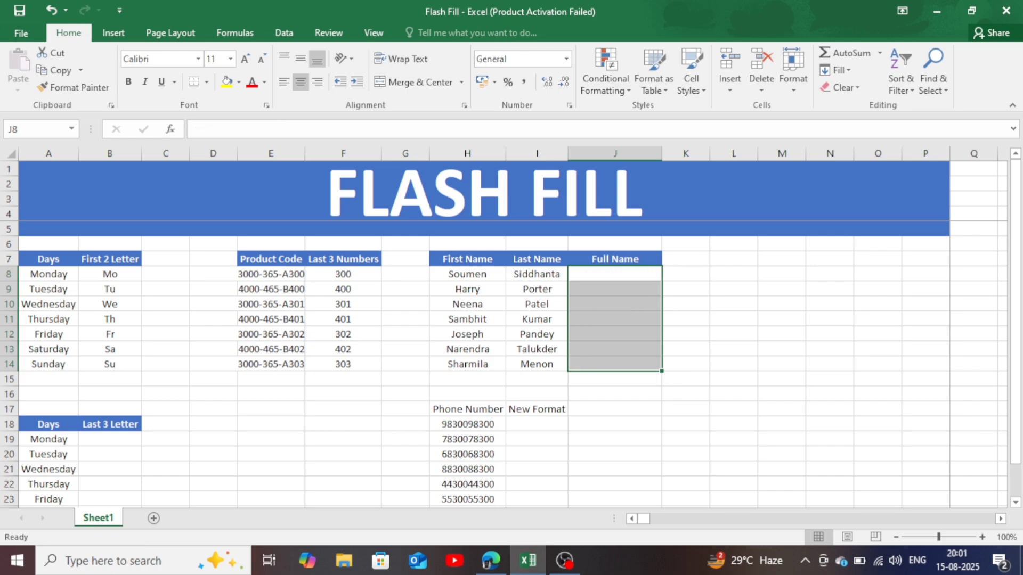
left_click(734, 365)
- Enter the first person's name in J8 with a hyphen joining first and last name, and Flash Fill the Full Name column down to J14
left_click(615, 275)
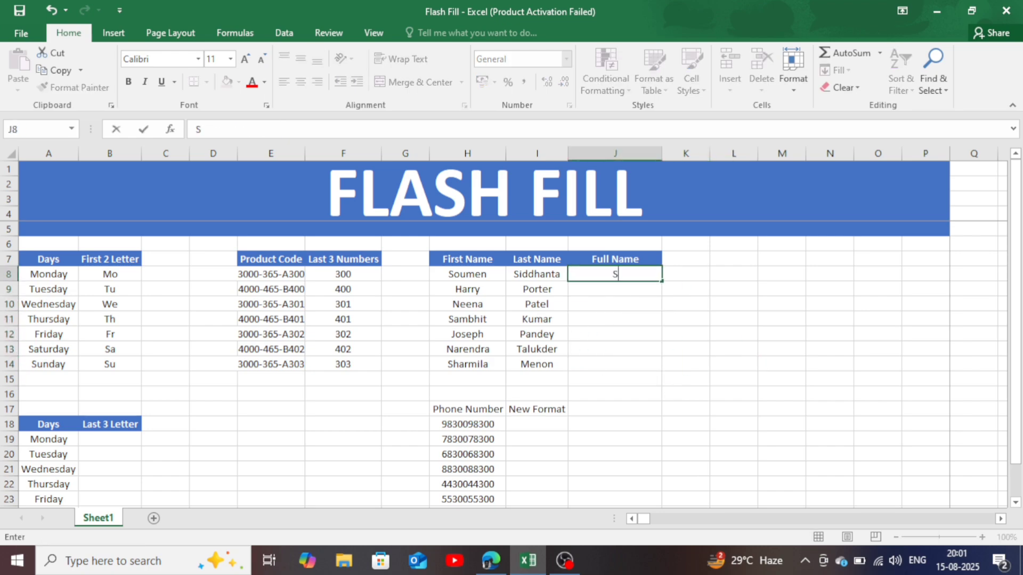
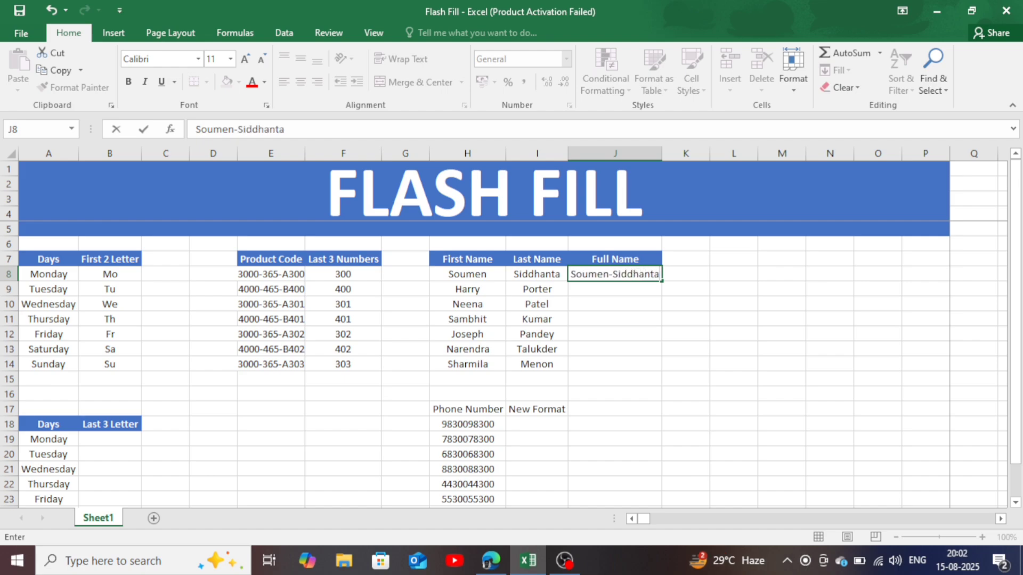
key("Return")
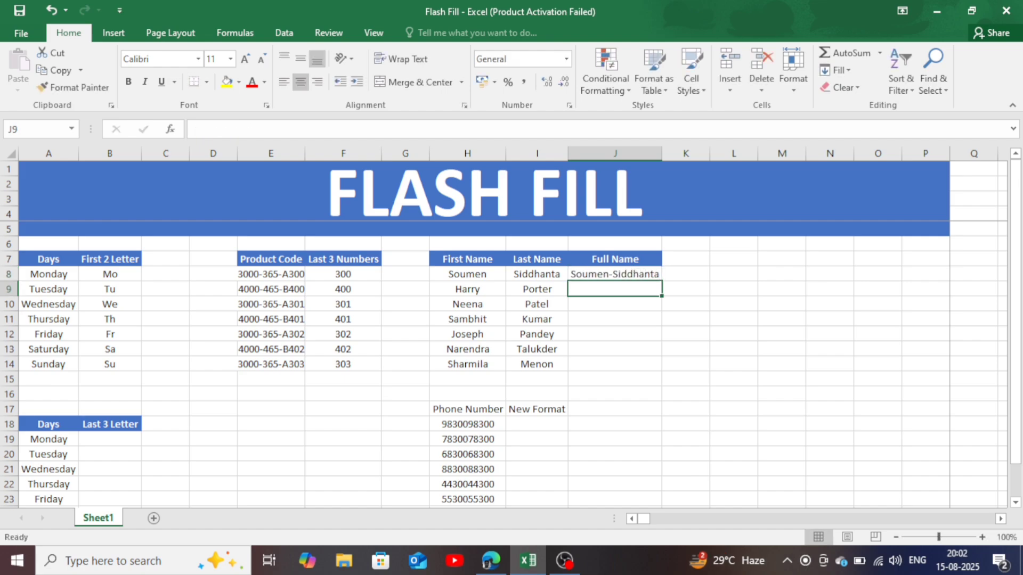
key("ctrl+e")
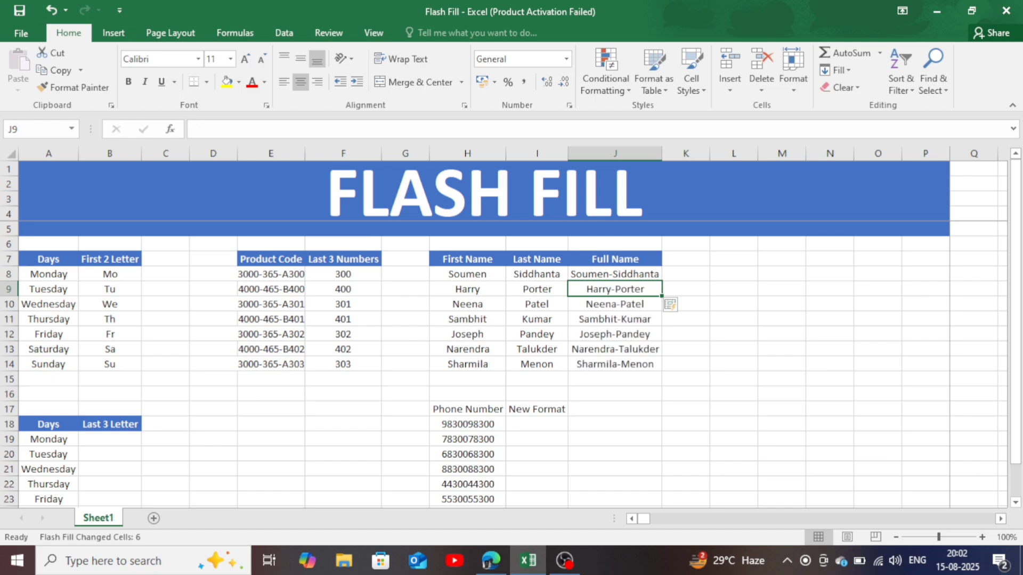
left_click(686, 334)
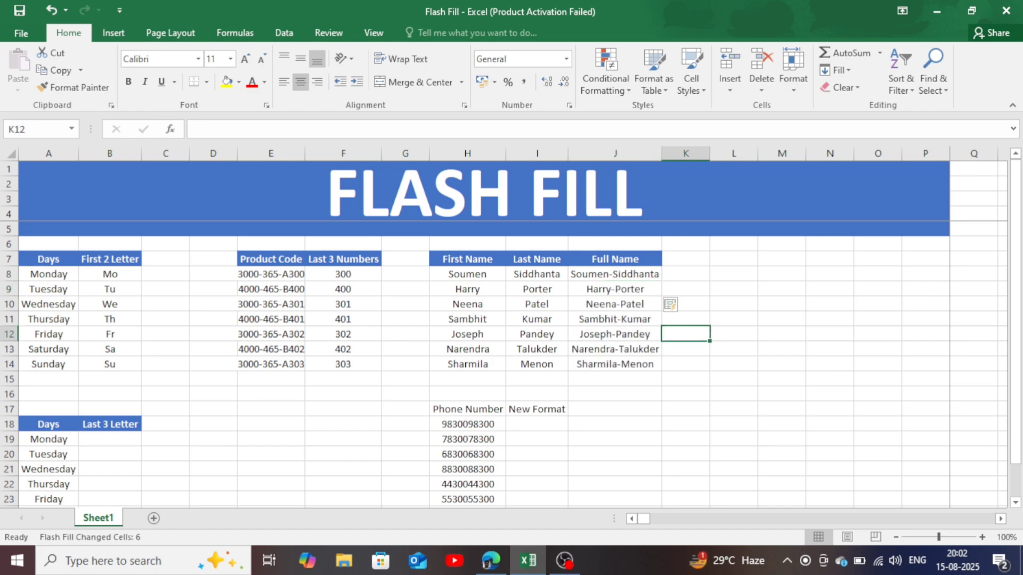
- Enter day in B19 as the Last 3 Letter example and Flash Fill the column down to B25
scroll(511, 362, "down", 2)
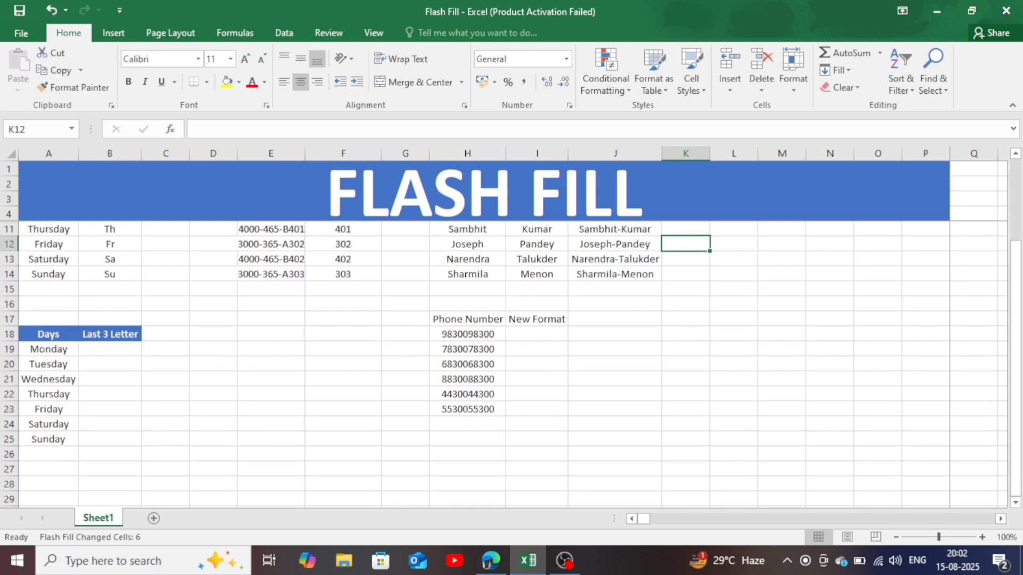
left_click(109, 349)
type("day")
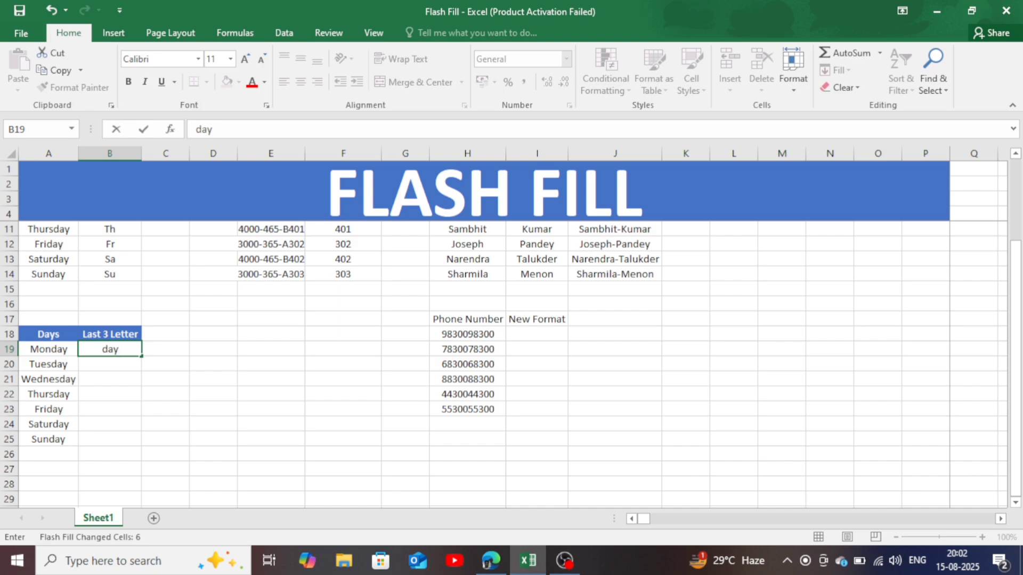
key("Return")
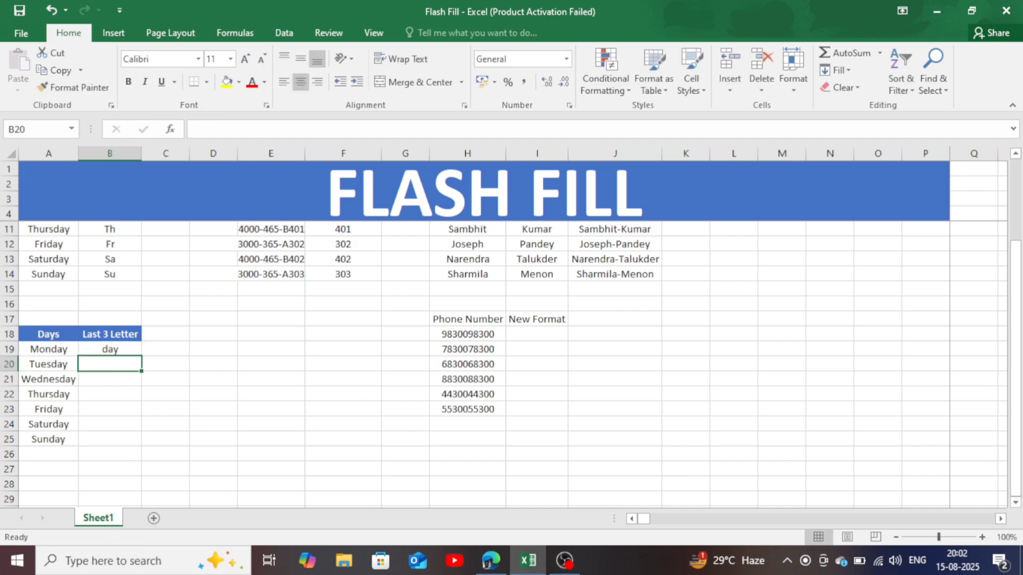
key("ctrl+e")
left_click(343, 409)
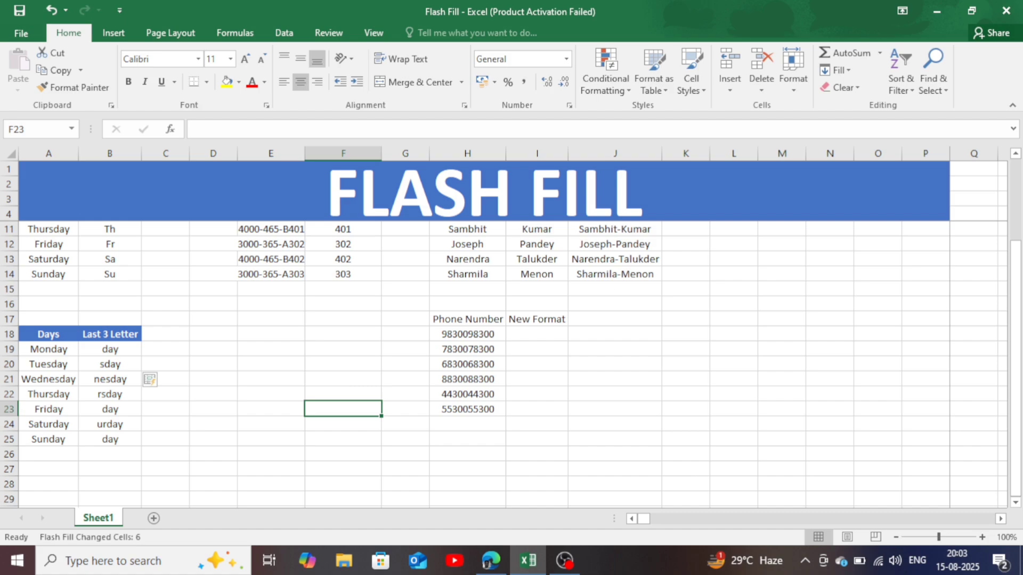
- Clear the flash-filled Last 3 Letter entries in B20:B25, keeping the typed example in B19
left_click(110, 365)
left_click(142, 364)
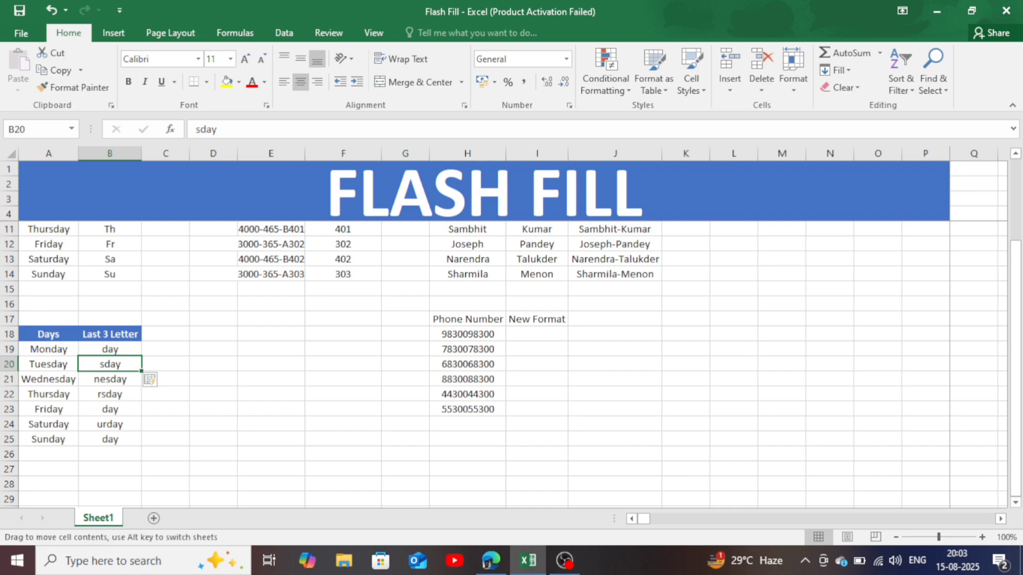
left_click(271, 364)
scroll(271, 365, "up", 2)
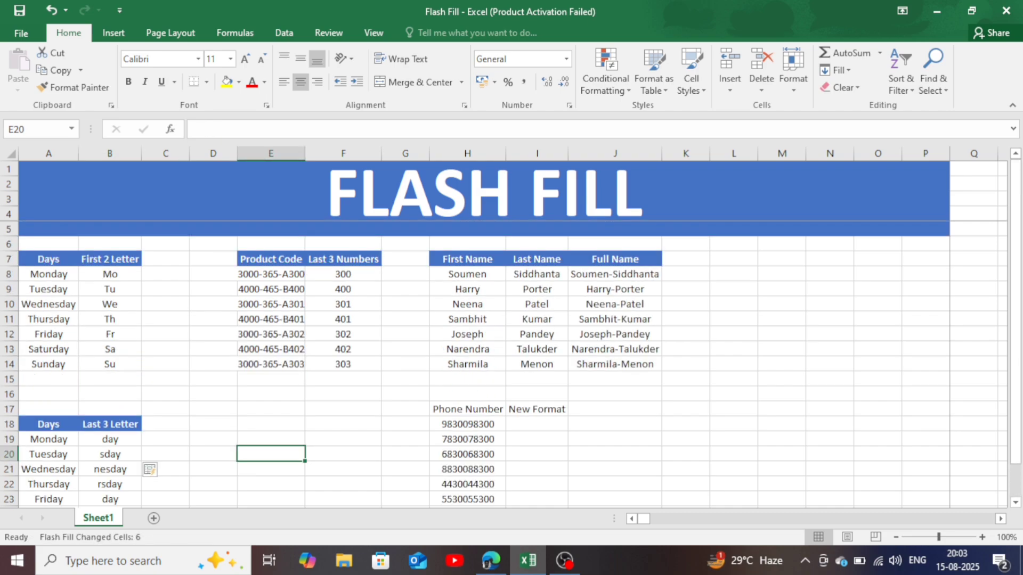
scroll(271, 365, "down", 2)
left_click_drag(109, 364, 109, 439)
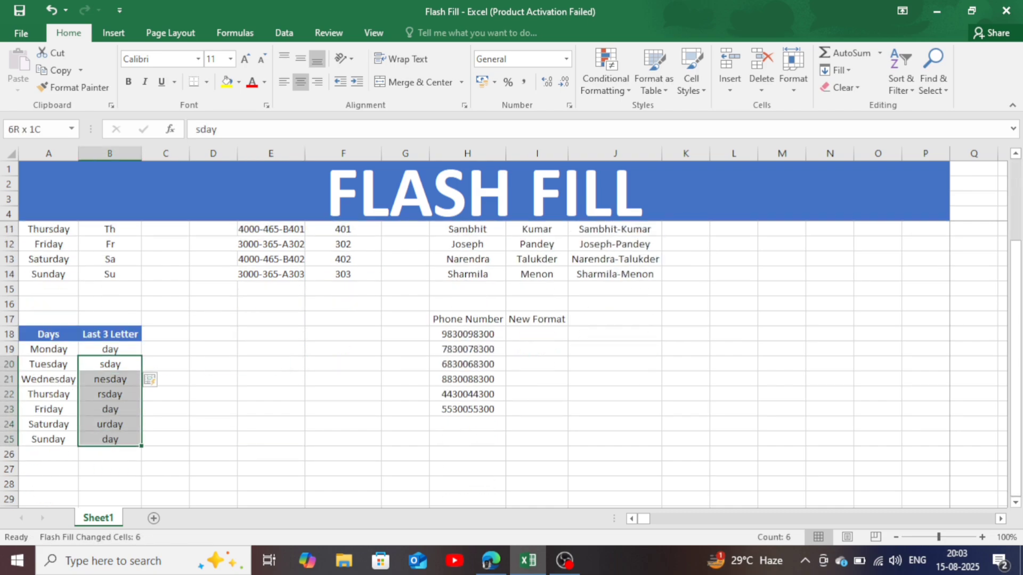
key("Delete")
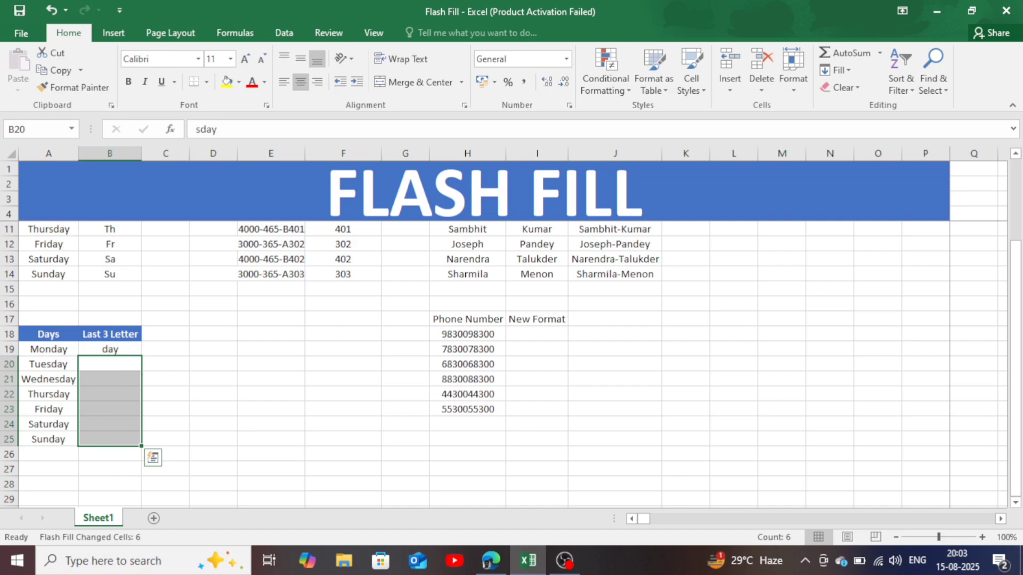
left_click(213, 409)
- Enter day in B20 as a second Last 3 Letter example and Flash Fill the rest of the column down to B25
left_click(110, 365)
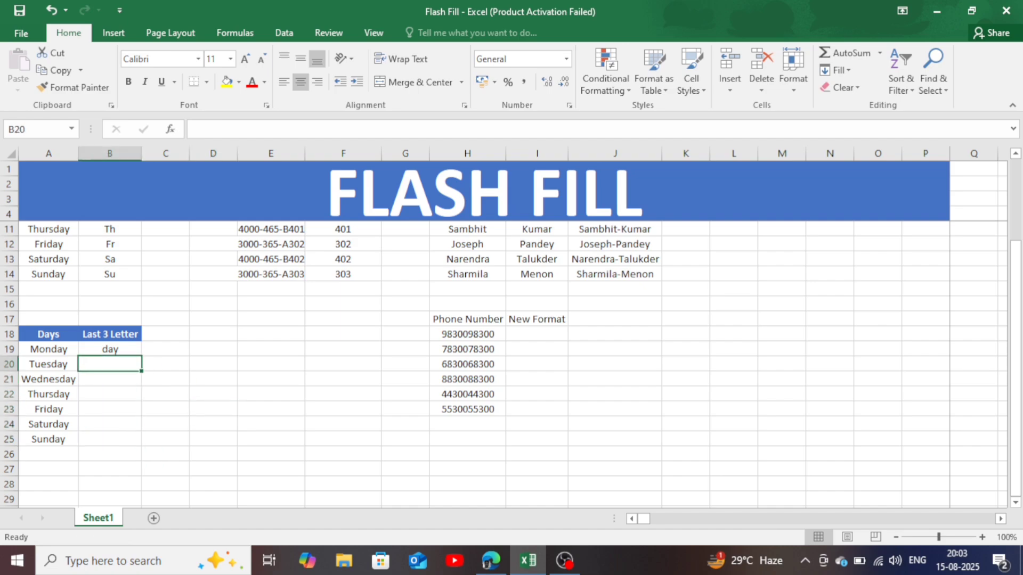
type("day")
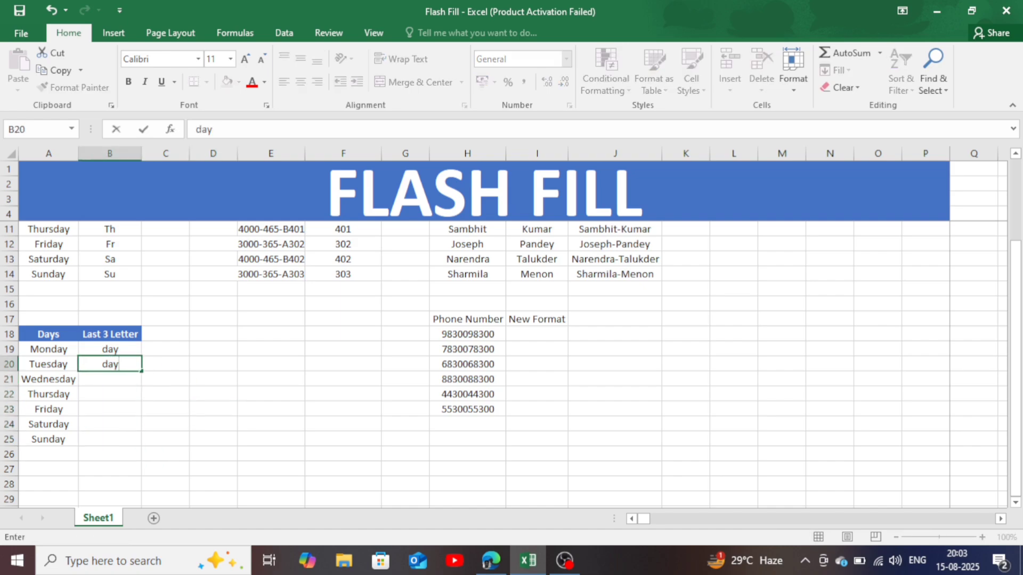
key("Return")
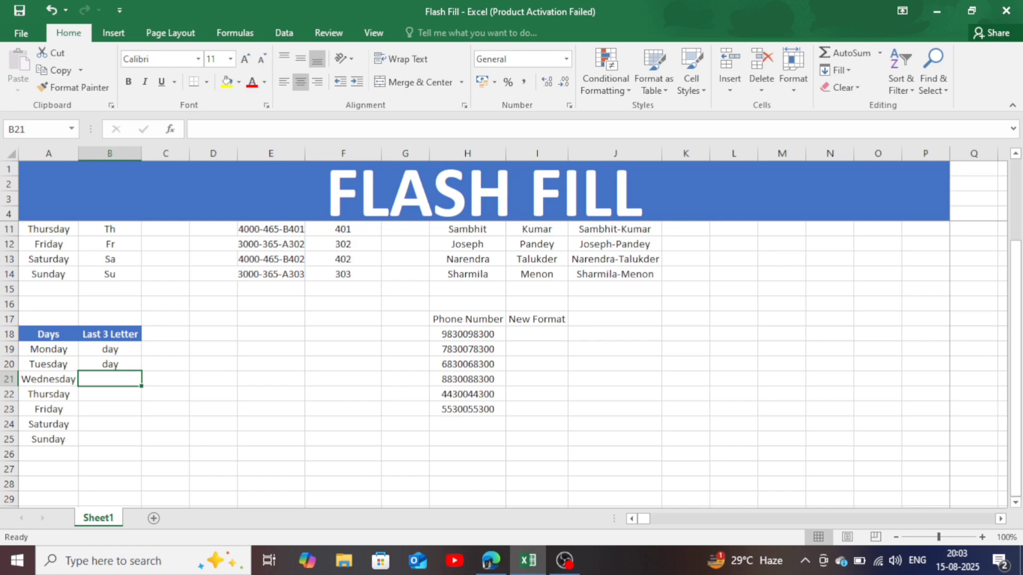
key("ctrl+e")
left_click(271, 424)
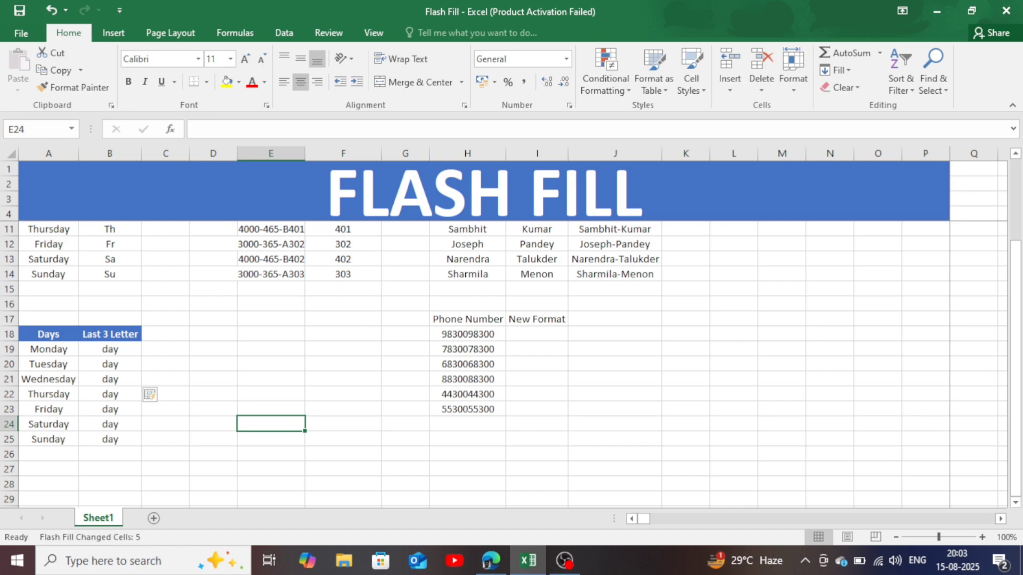
- Enter the first phone number in I18 with hyphens in a 3-3-4 digit grouping, and Flash Fill the New Format column down to I23
left_click(537, 334)
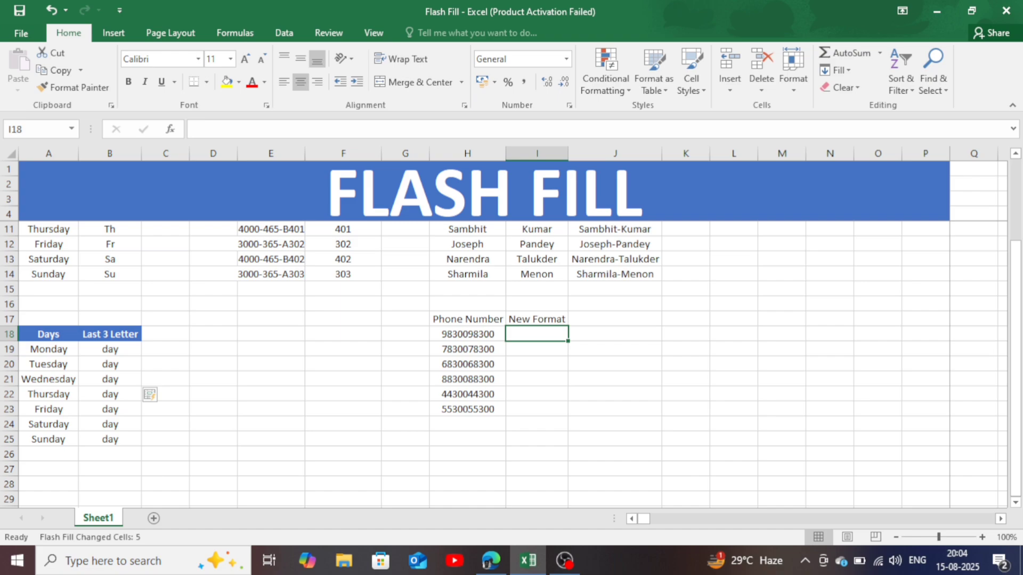
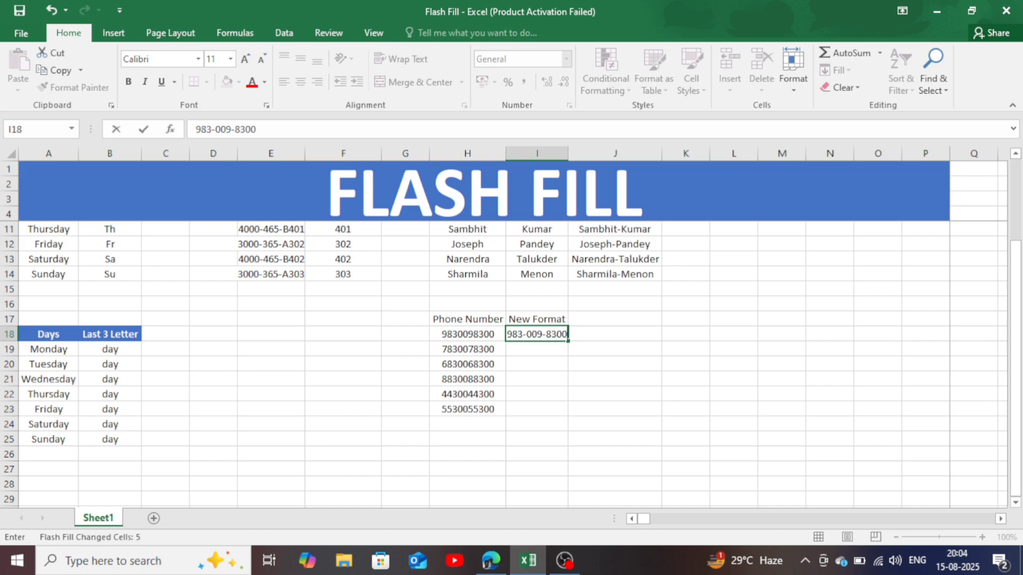
key("Return")
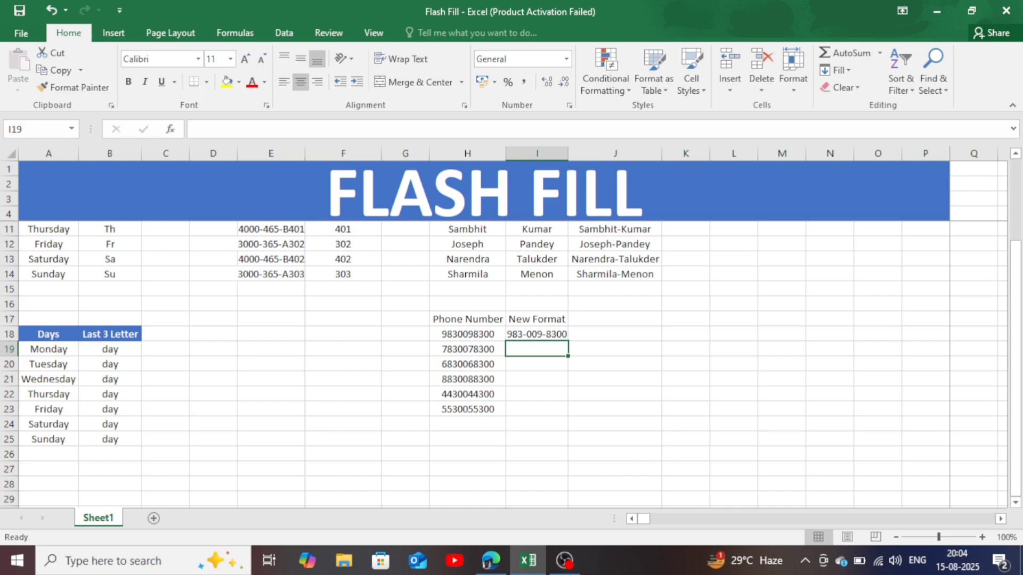
key("ctrl+e")
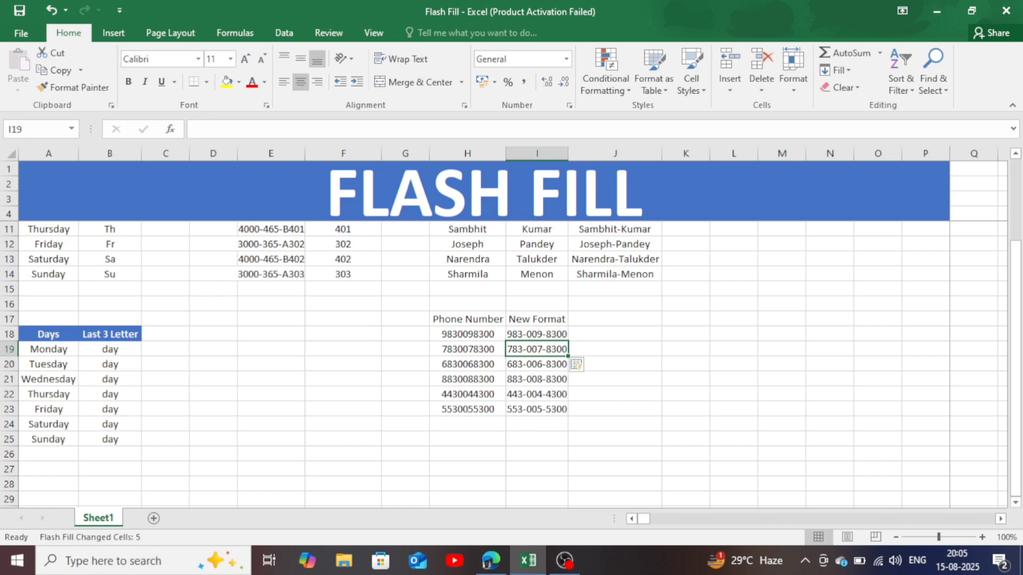
scroll(511, 362, "up", 2)
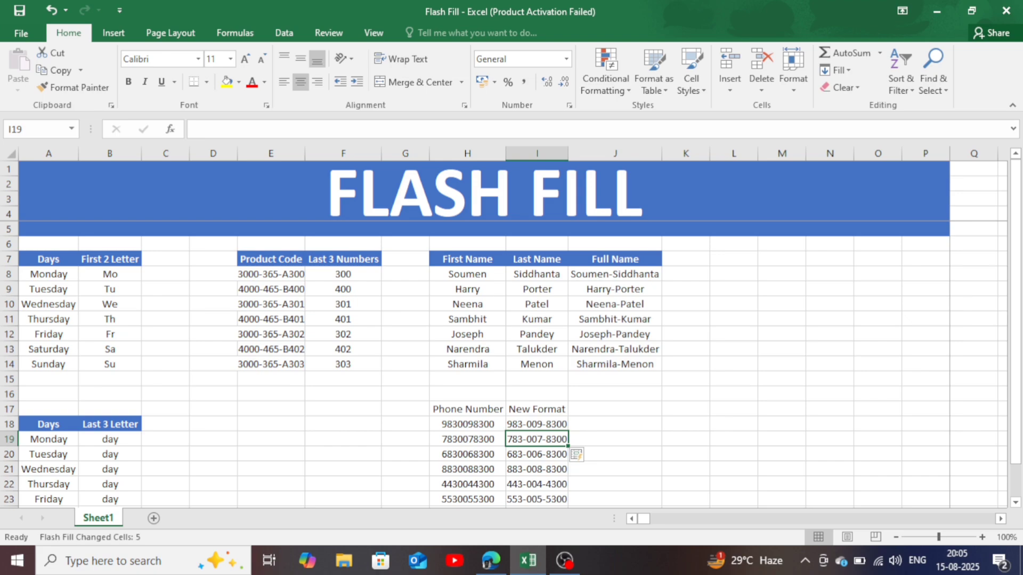
scroll(512, 362, "down", 1)
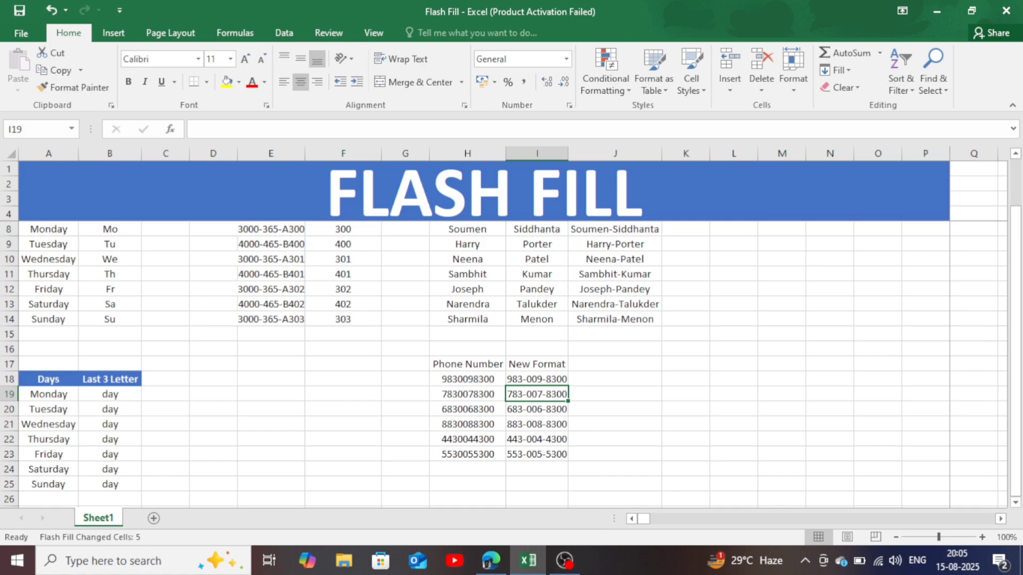
scroll(511, 363, "up", 1)
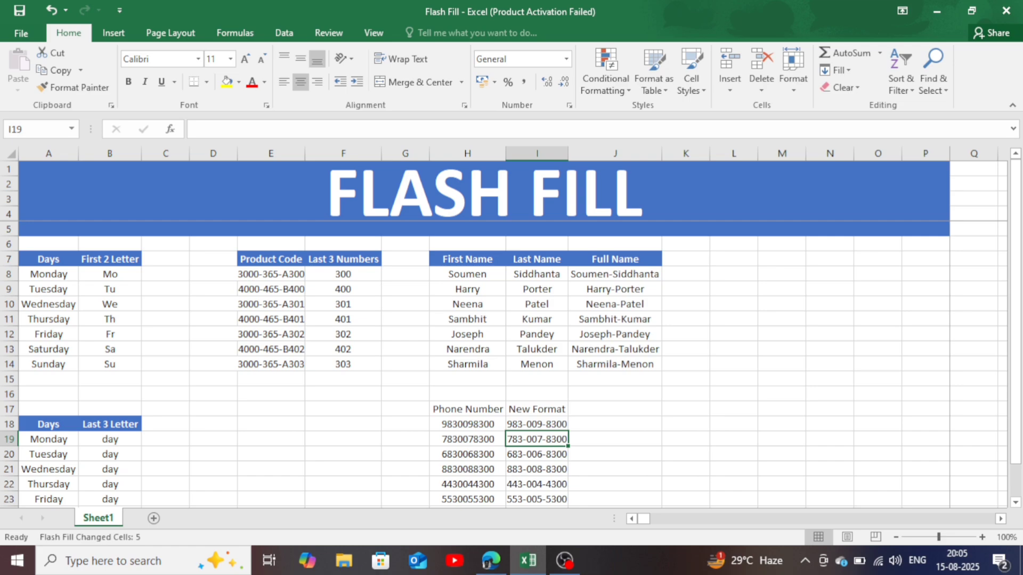
scroll(511, 362, "down", 1)
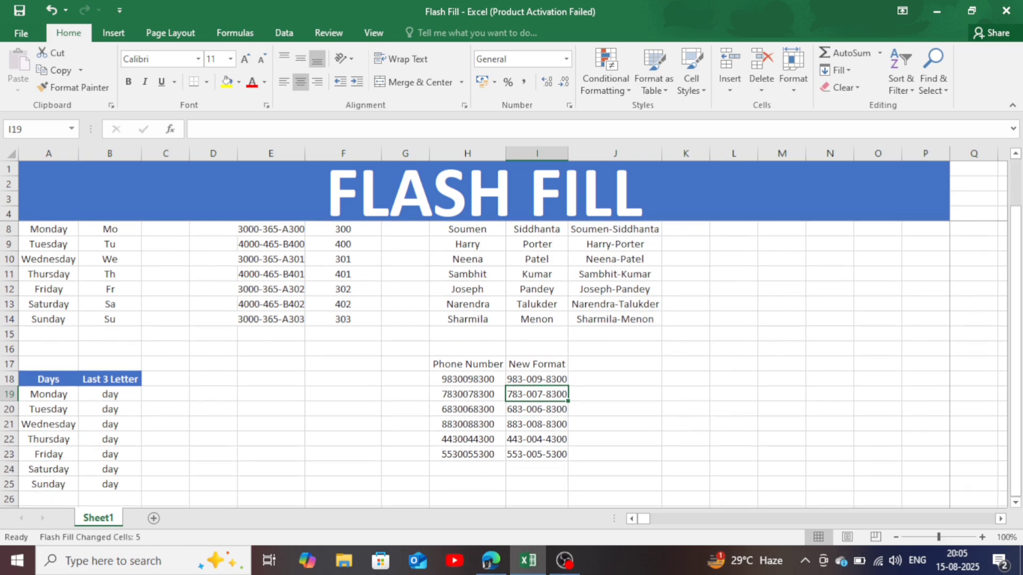
- Enter the label CTRL+E in cell E18
left_click(271, 379)
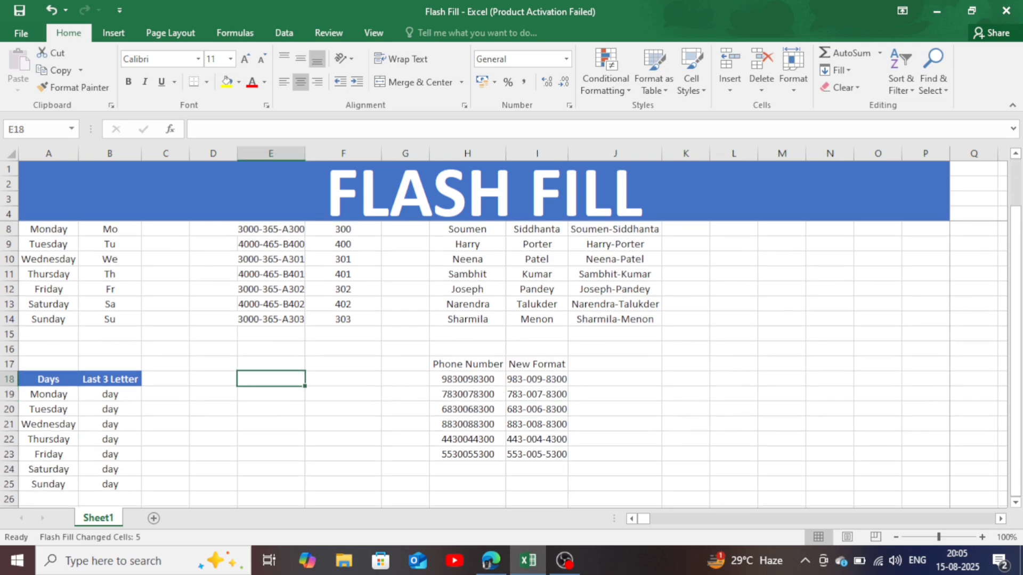
type("CTR")
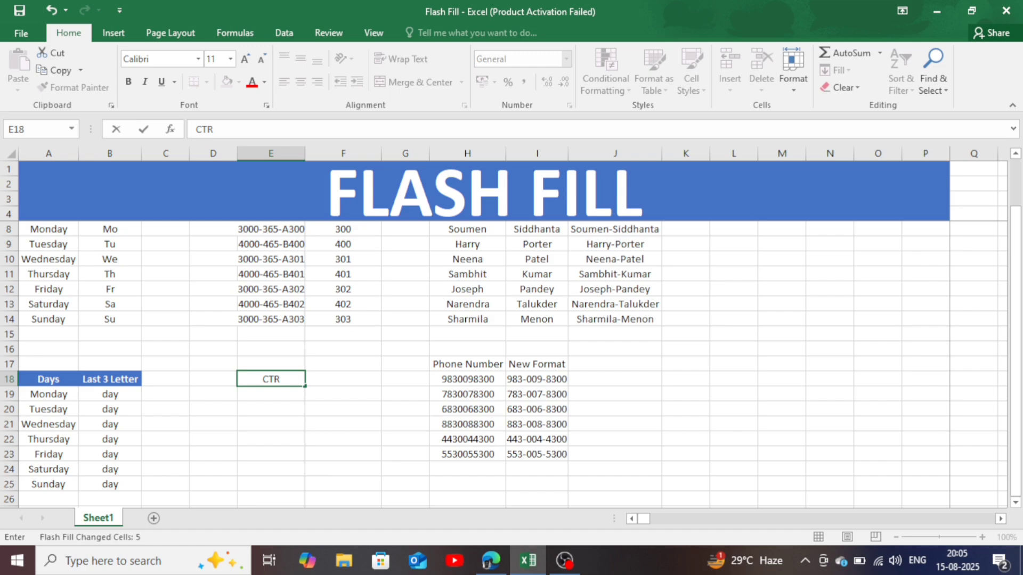
type("L+E")
left_click(270, 425)
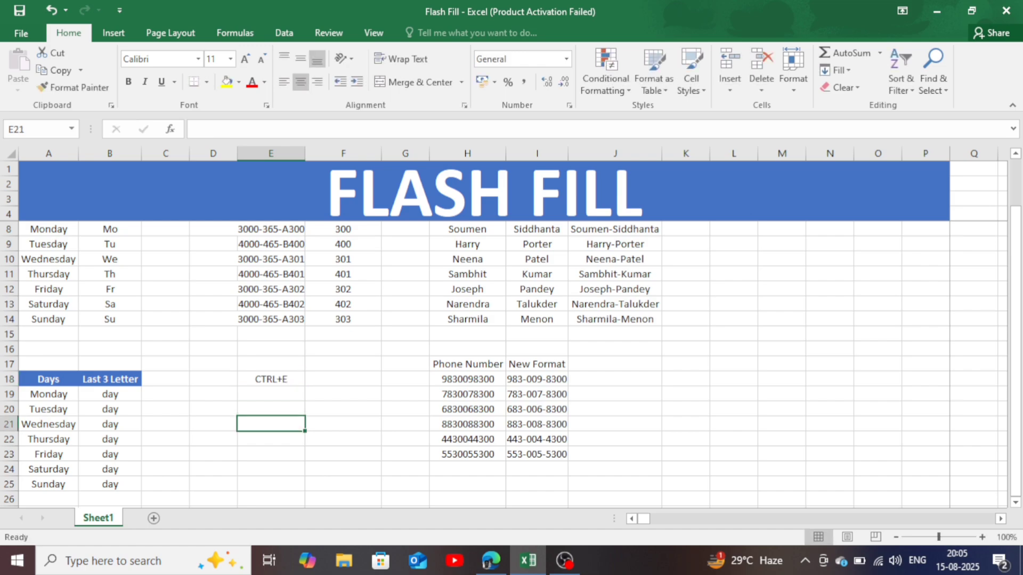
- Make the label in E18 bold at font size 14 and give the cell a light blue fill
left_click(271, 379)
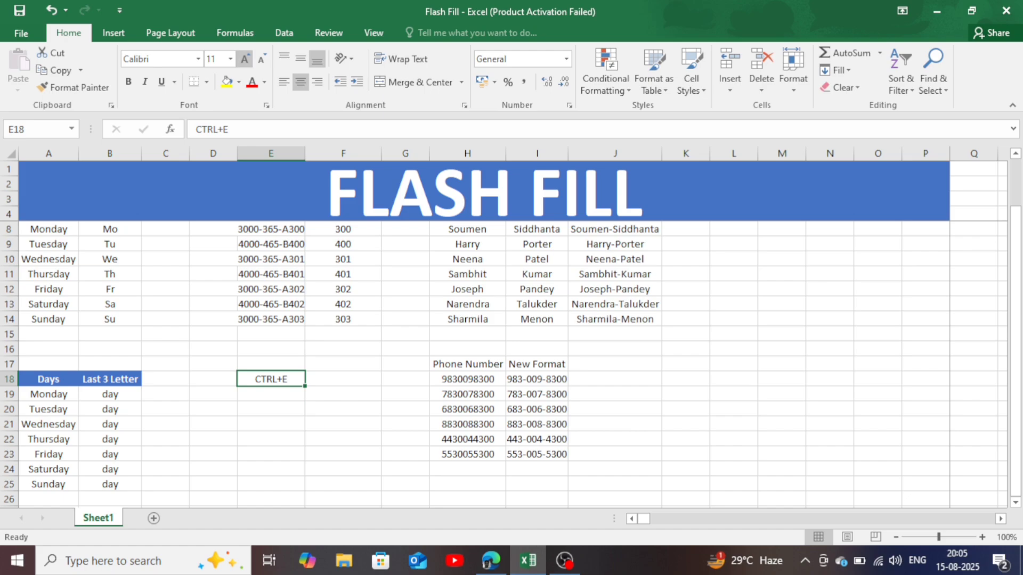
left_click(244, 58)
left_click(244, 58)
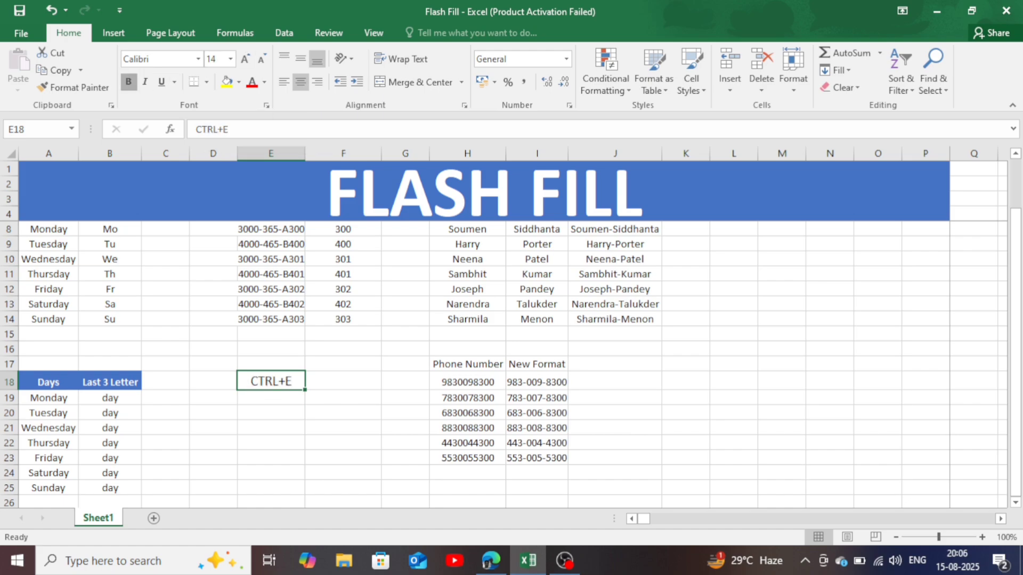
left_click(128, 81)
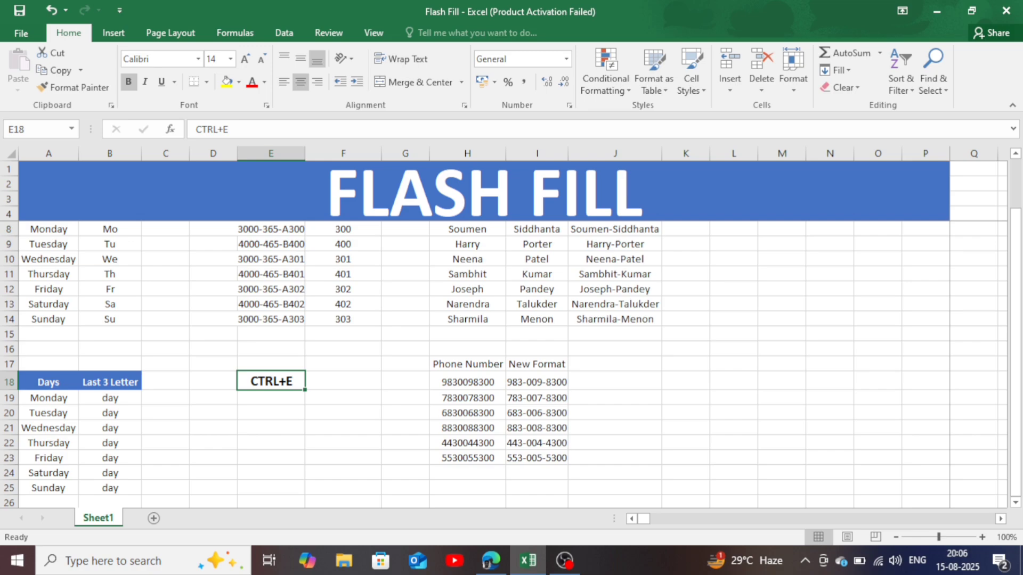
left_click(238, 82)
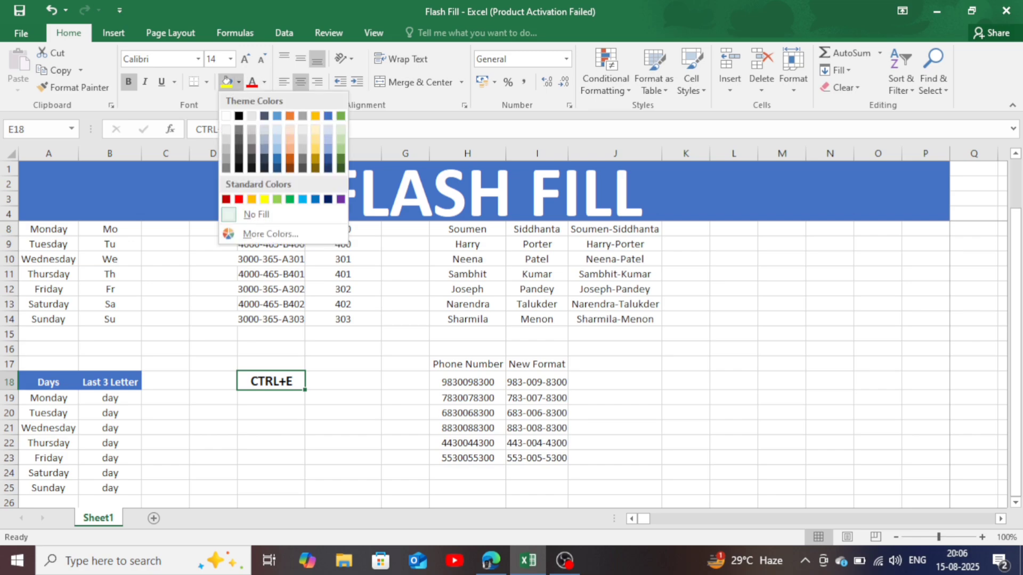
left_click(303, 199)
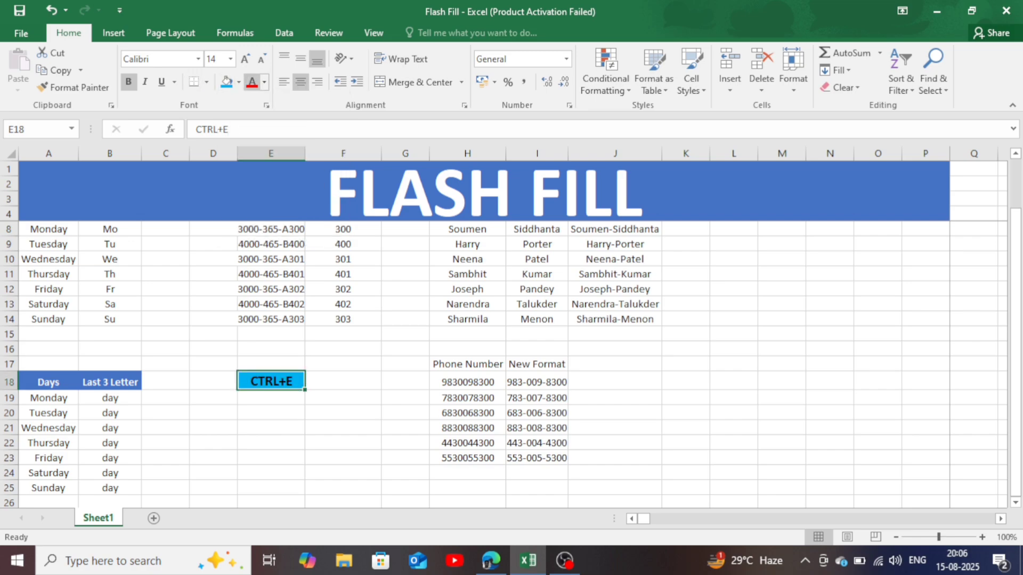
- Change the E18 label's font colour to white and its font size to 20
left_click(251, 82)
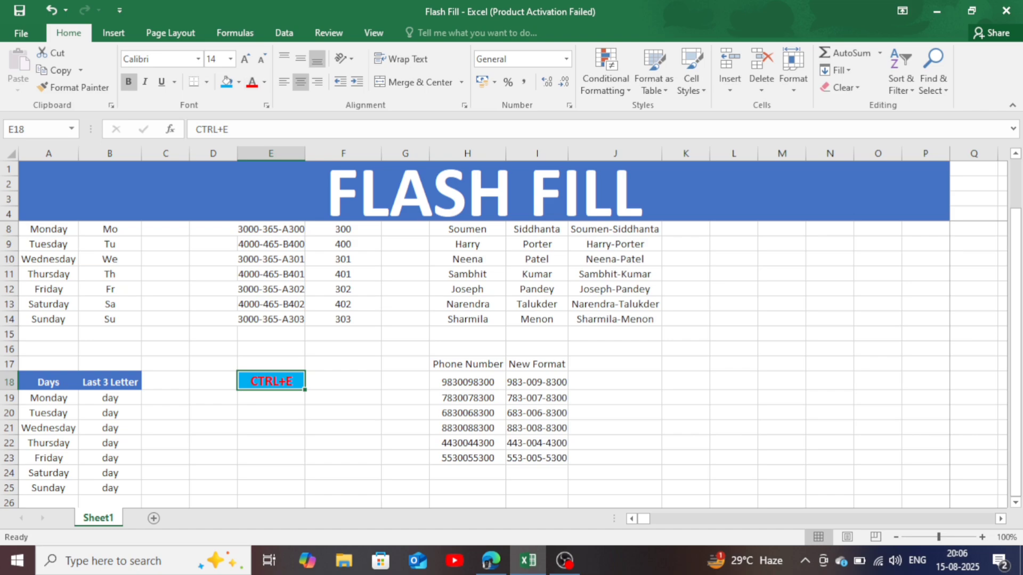
left_click(264, 82)
left_click(251, 134)
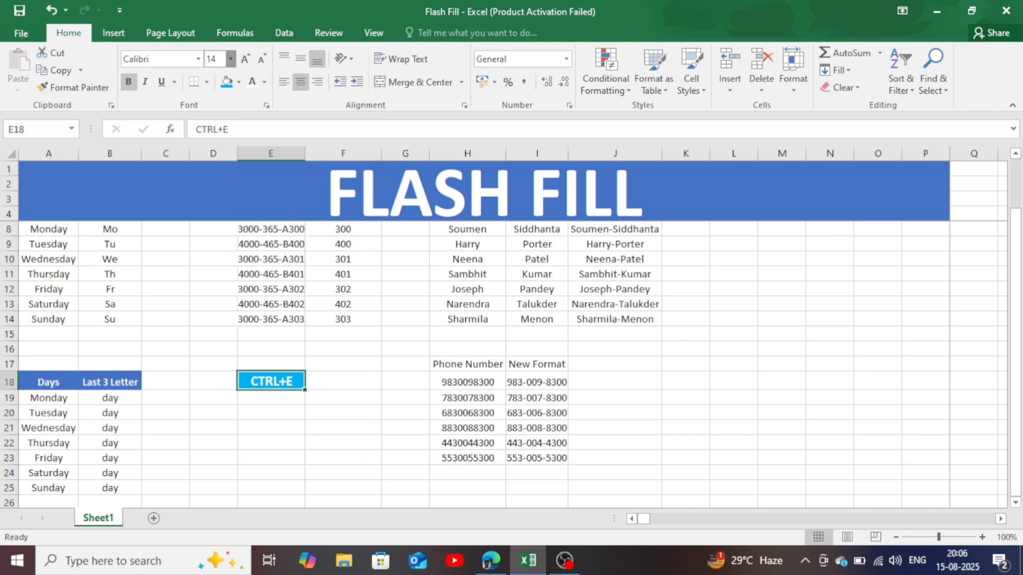
left_click(230, 59)
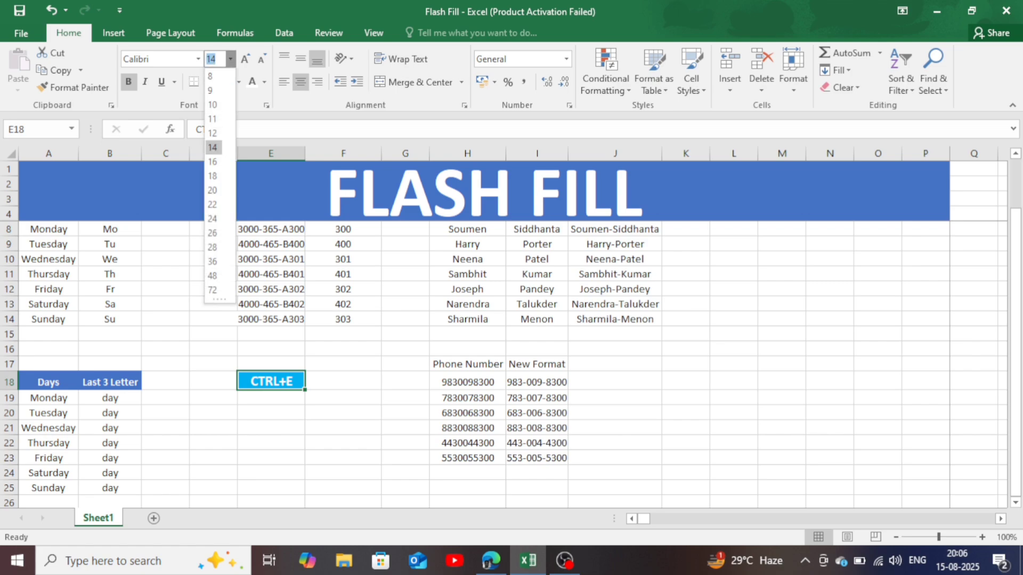
left_click(212, 190)
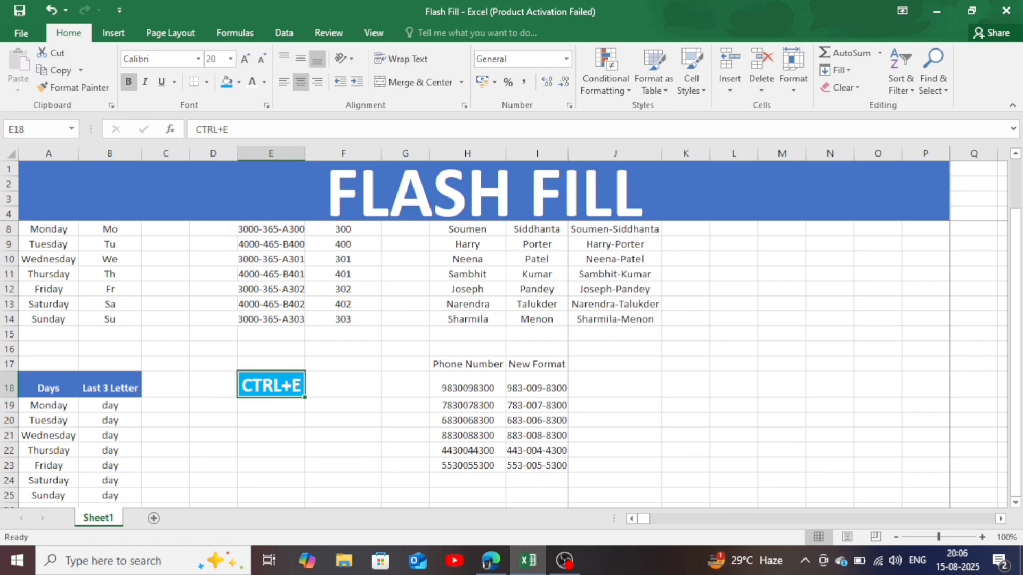
left_click(271, 435)
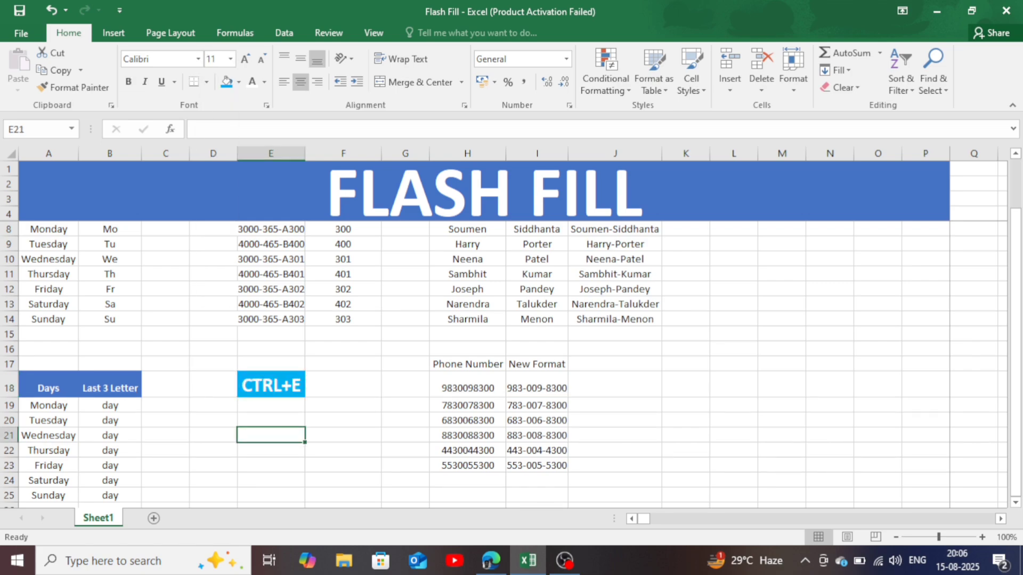